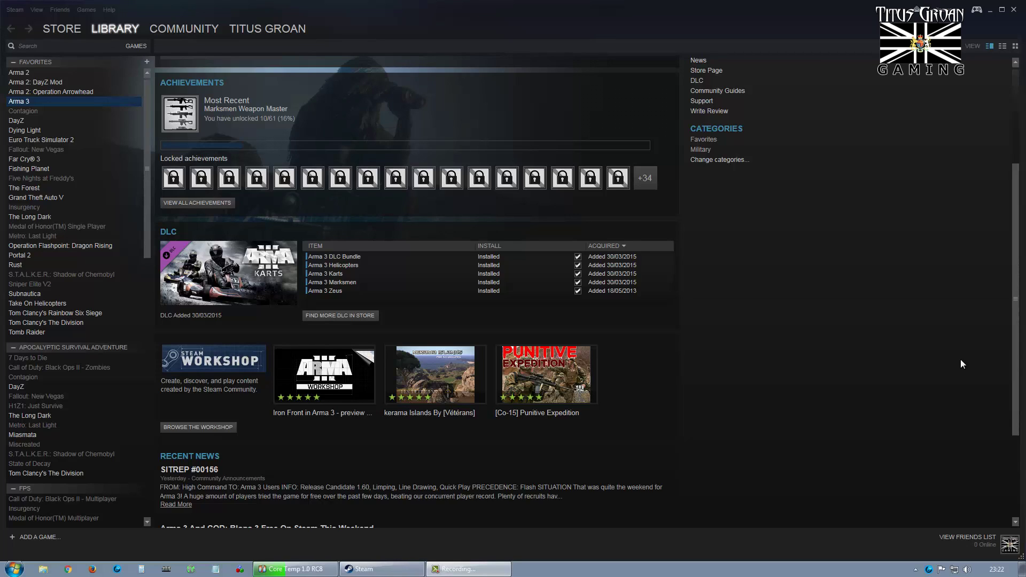
# Open the list of subscribed items in the Arma 3 Steam Workshop
pyautogui.click(207, 428)
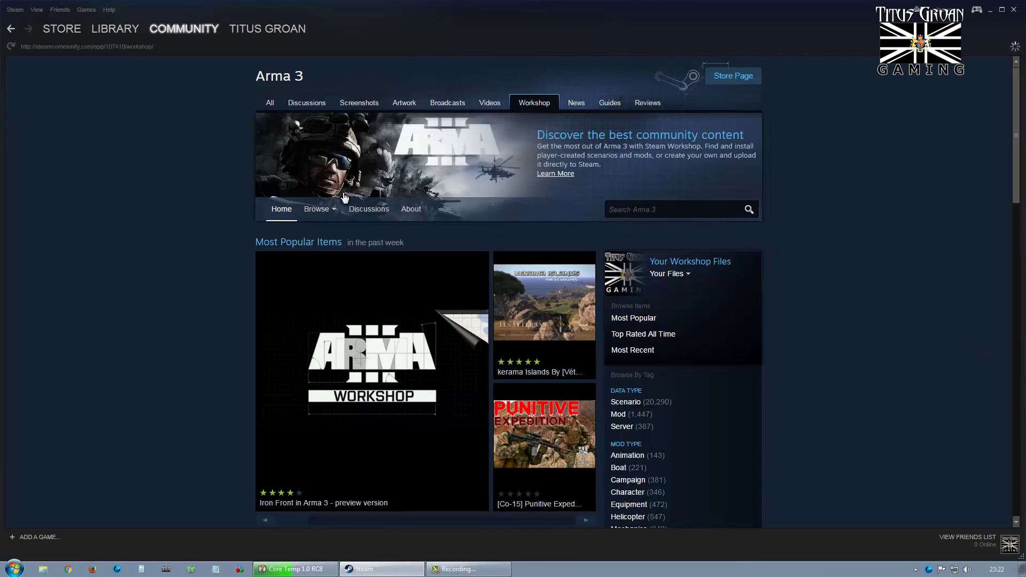
pyautogui.click(323, 211)
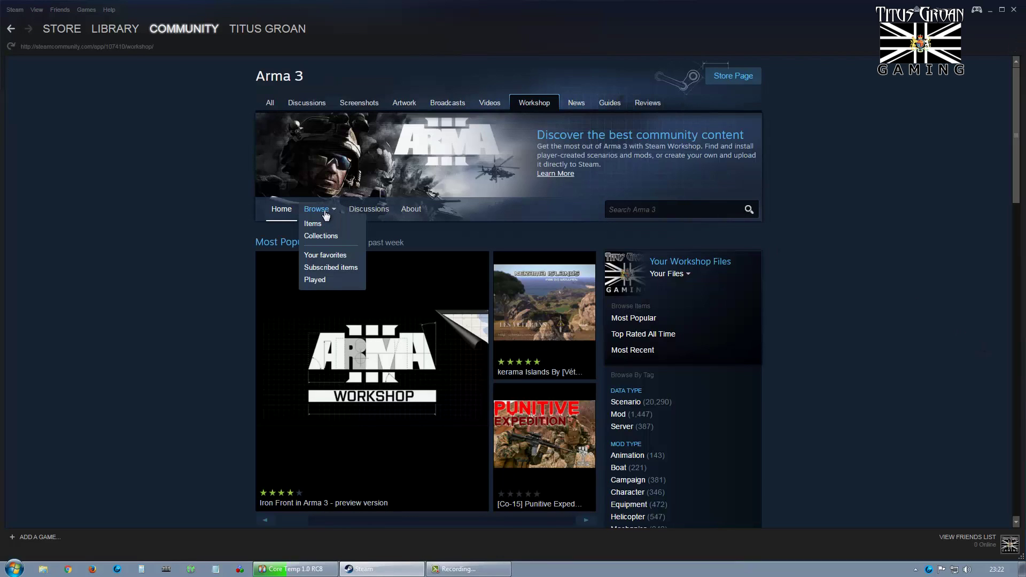
pyautogui.click(338, 267)
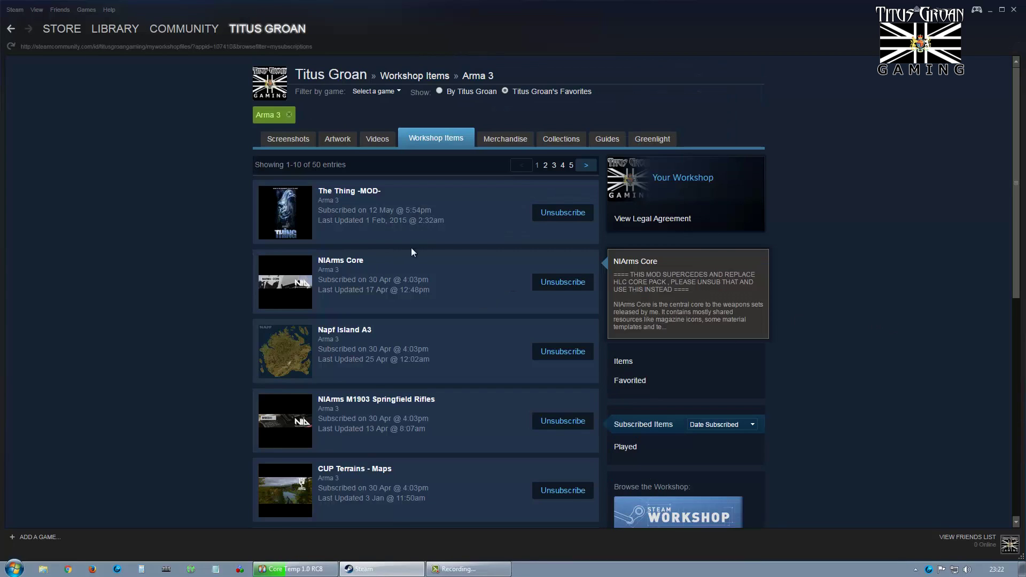
# Unsubscribe from The Thing -MOD-, NIArms Core, Napf Island A3 and NIArms M1903 Springfield Rifles
pyautogui.click(562, 212)
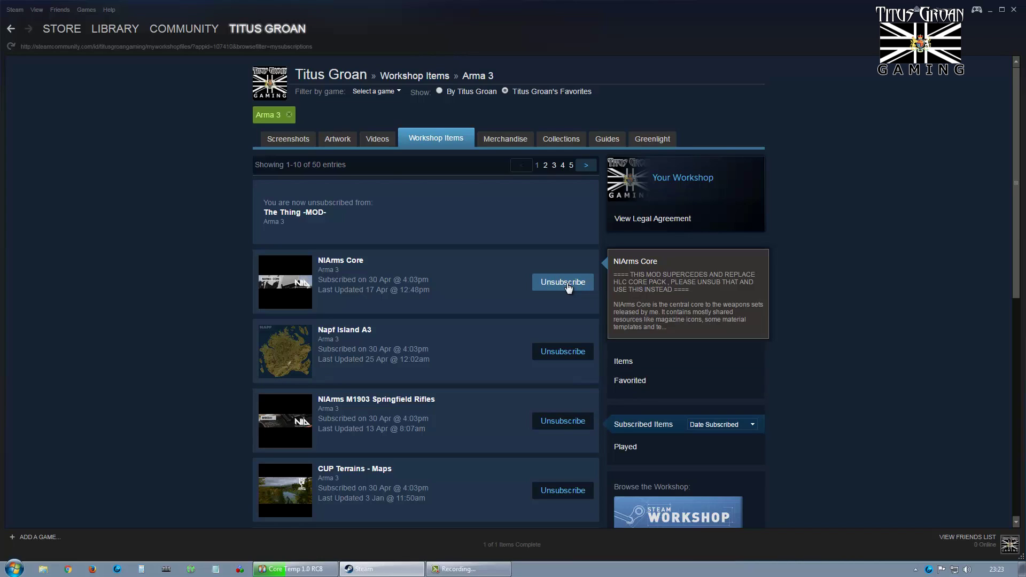
pyautogui.click(567, 287)
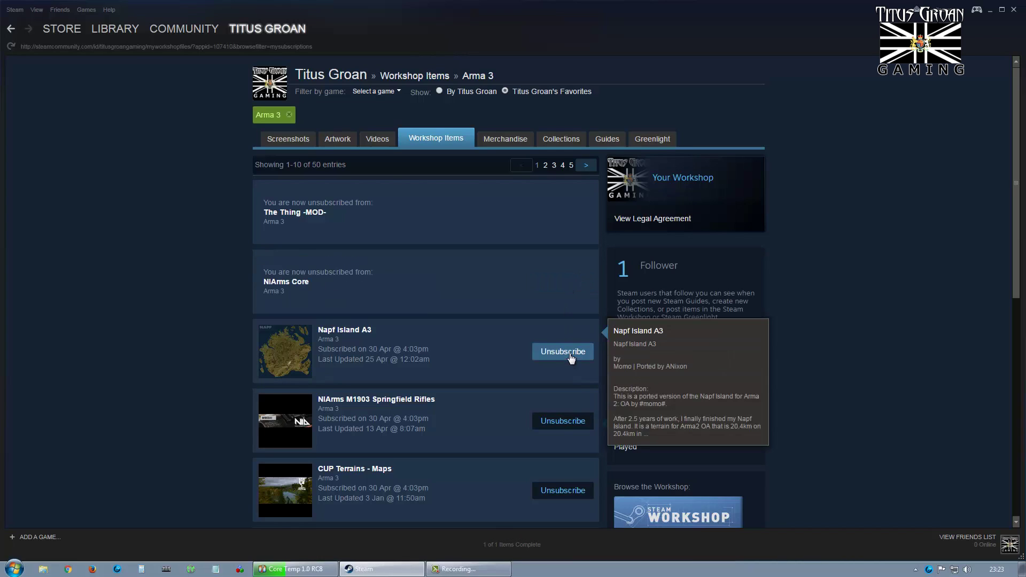
pyautogui.click(568, 354)
pyautogui.click(573, 424)
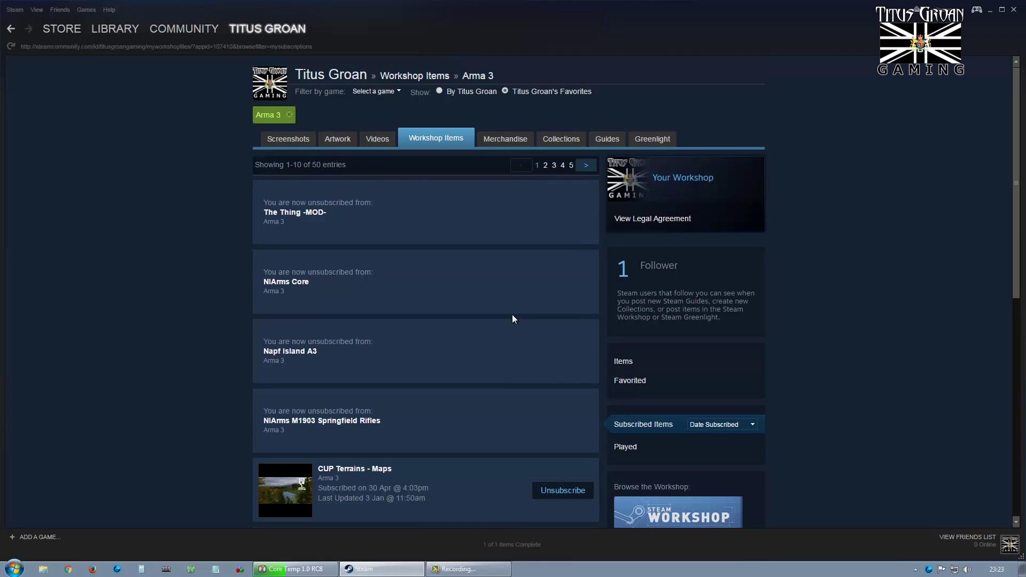
# Unsubscribe from CUP Terrains - Maps, CUP Terrains - Core, CUP Vehicles and CUP Units
pyautogui.scroll(-2, 512, 314)
pyautogui.click(558, 407)
pyautogui.scroll(-2, 560, 396)
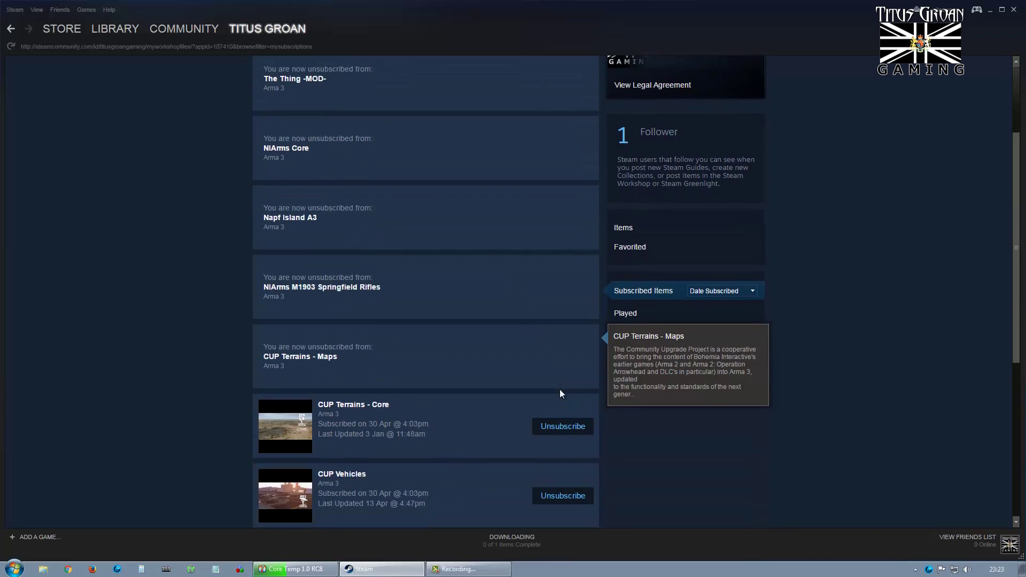
pyautogui.click(567, 402)
pyautogui.scroll(-1, 502, 384)
pyautogui.click(562, 415)
pyautogui.click(563, 485)
# Unsubscribe from CUP Weapons and CBA_A3, and refresh the subscribed items list
pyautogui.scroll(-2, 517, 379)
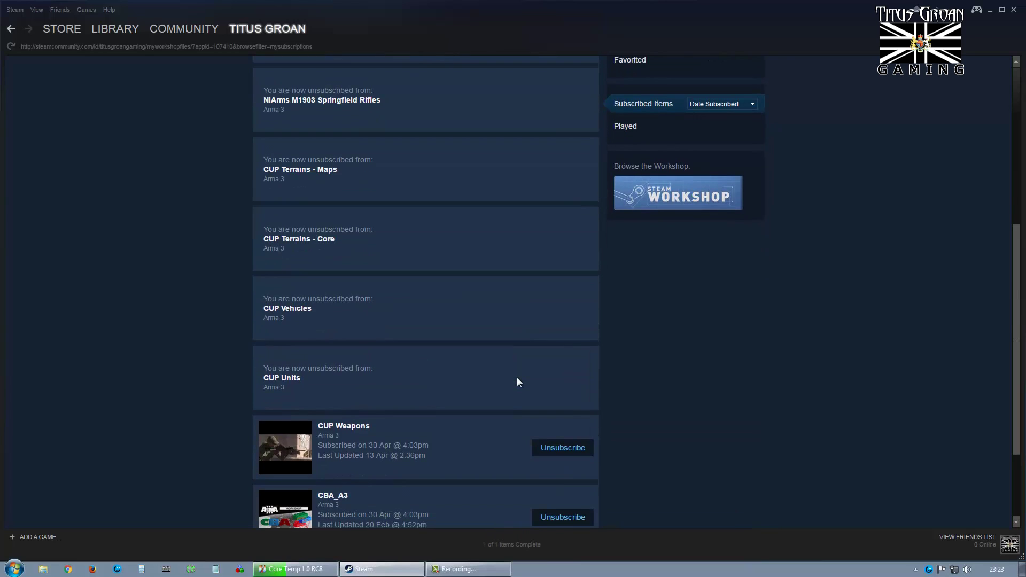
pyautogui.scroll(-1, 568, 383)
pyautogui.click(583, 396)
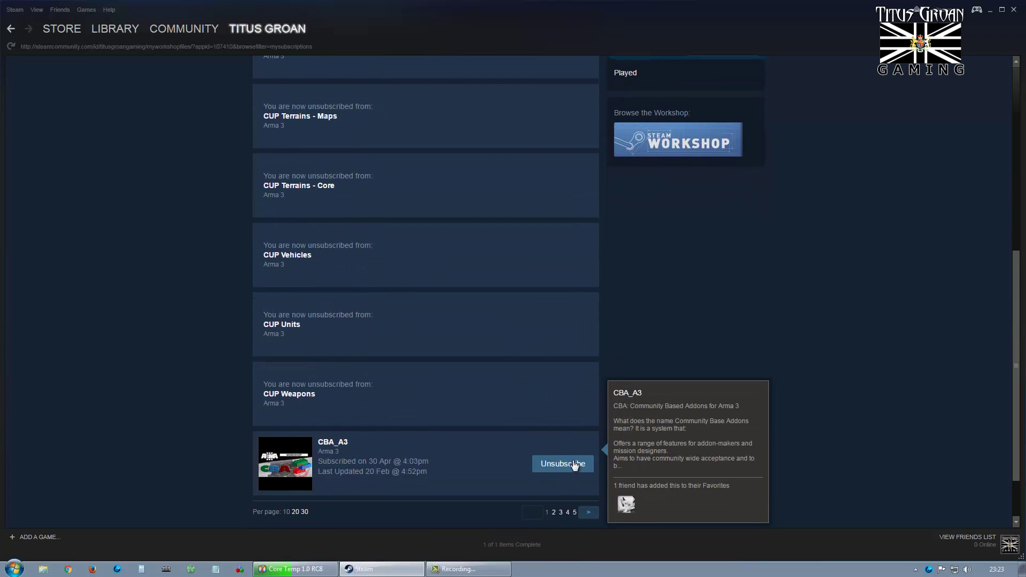
pyautogui.scroll(7, 466, 298)
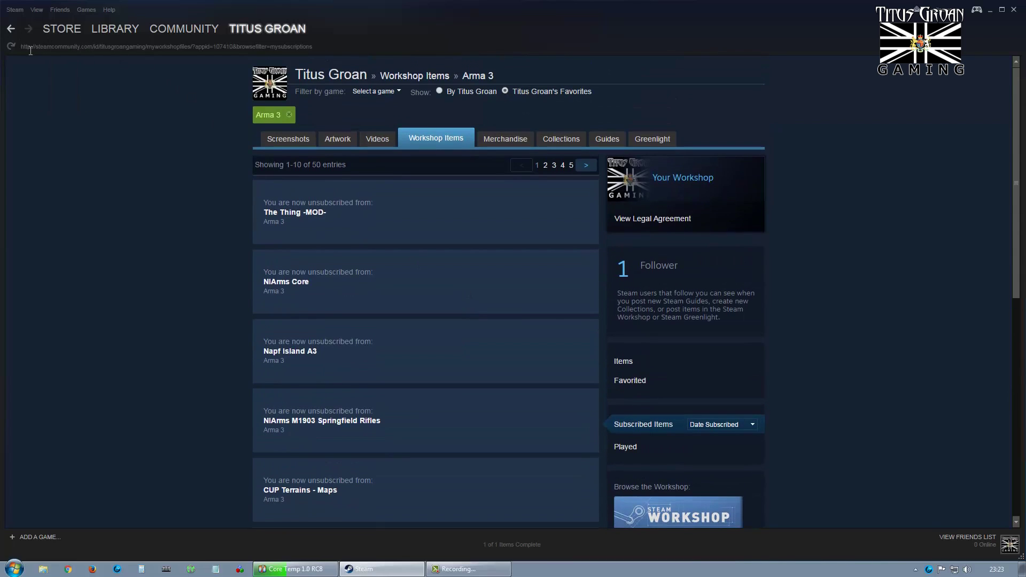
pyautogui.press('F5')
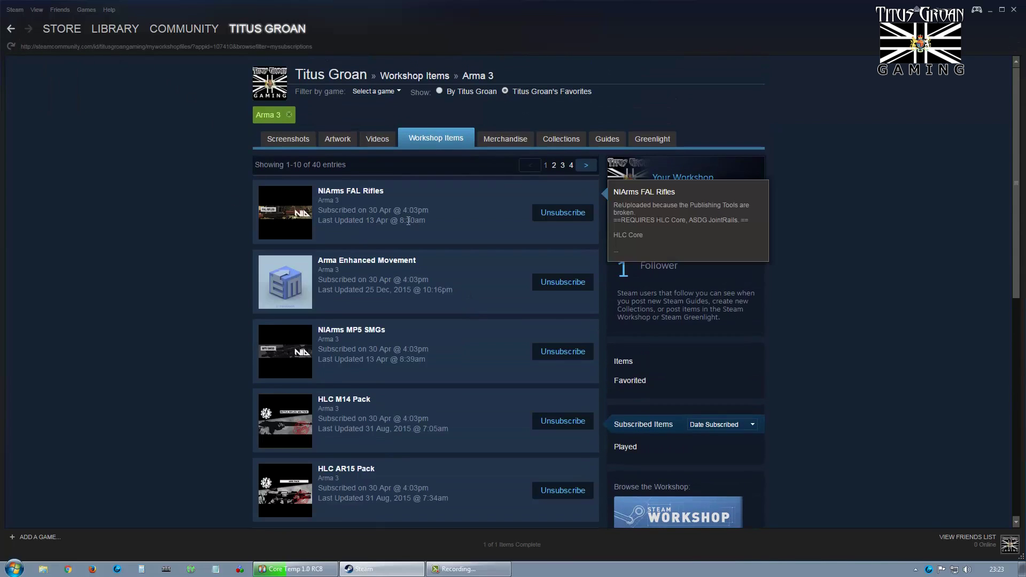
# Unsubscribe from NIArms FAL Rifles, Arma Enhanced Movement, NIArms MP5 SMGs and HLC M14 Pack
pyautogui.click(579, 215)
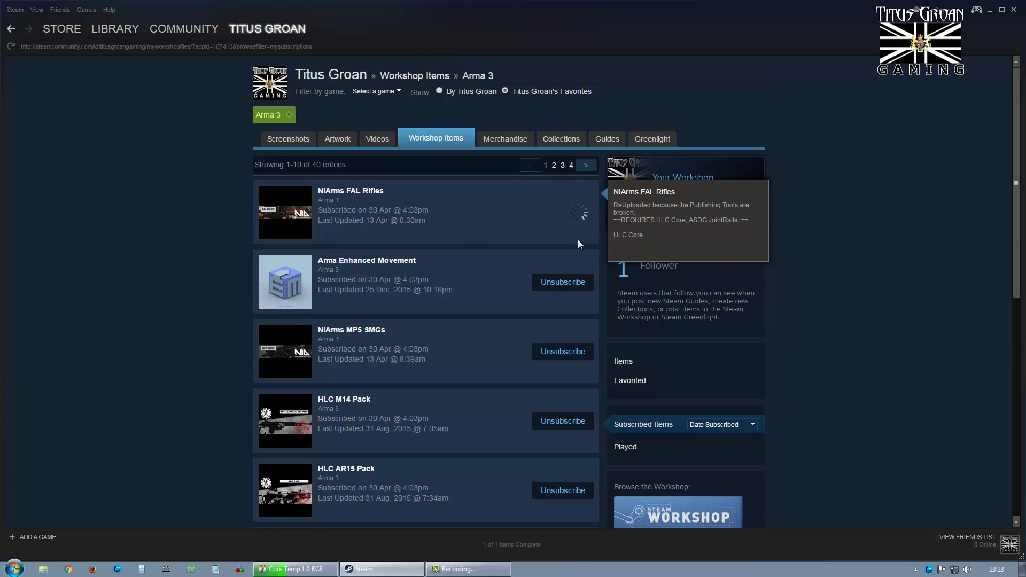
pyautogui.click(546, 286)
pyautogui.click(563, 351)
pyautogui.click(565, 422)
# Unsubscribe from HLC AR15 Pack, HLC Core, HLC AK Pack and Desolation Mod
pyautogui.scroll(-2, 409, 368)
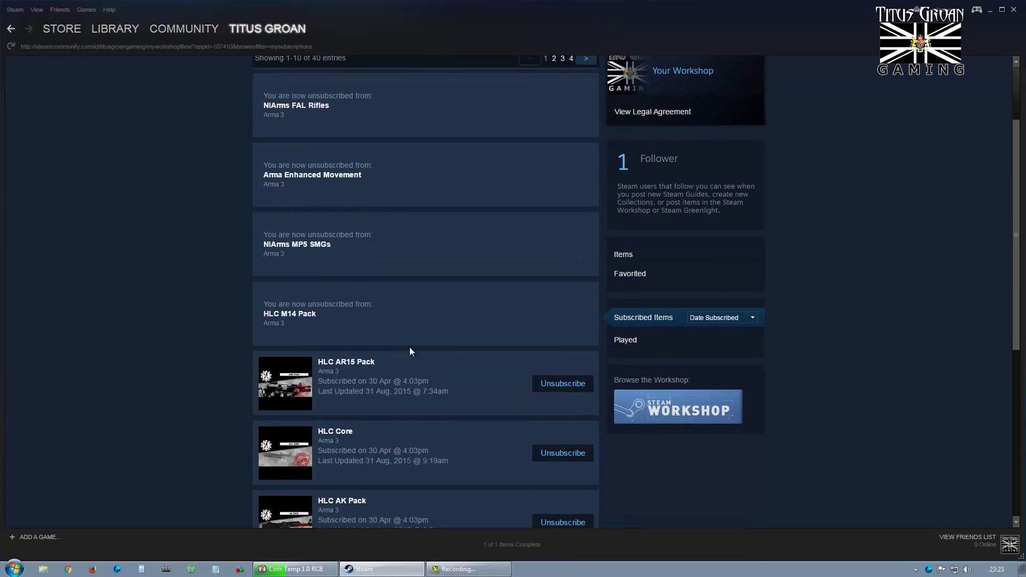
pyautogui.click(565, 383)
pyautogui.scroll(-2, 472, 382)
pyautogui.click(560, 348)
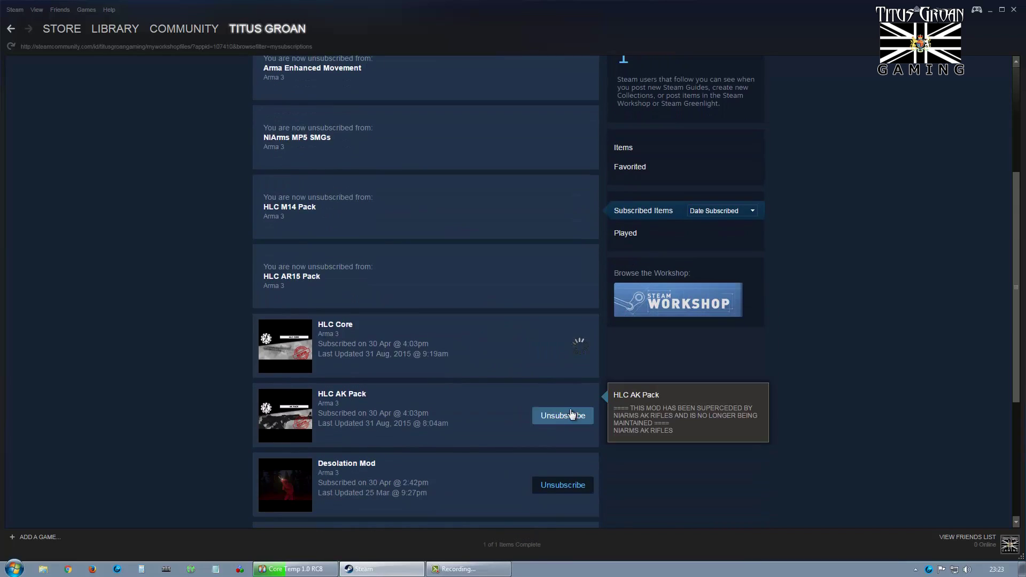
pyautogui.click(566, 420)
pyautogui.scroll(-1, 489, 380)
pyautogui.click(560, 396)
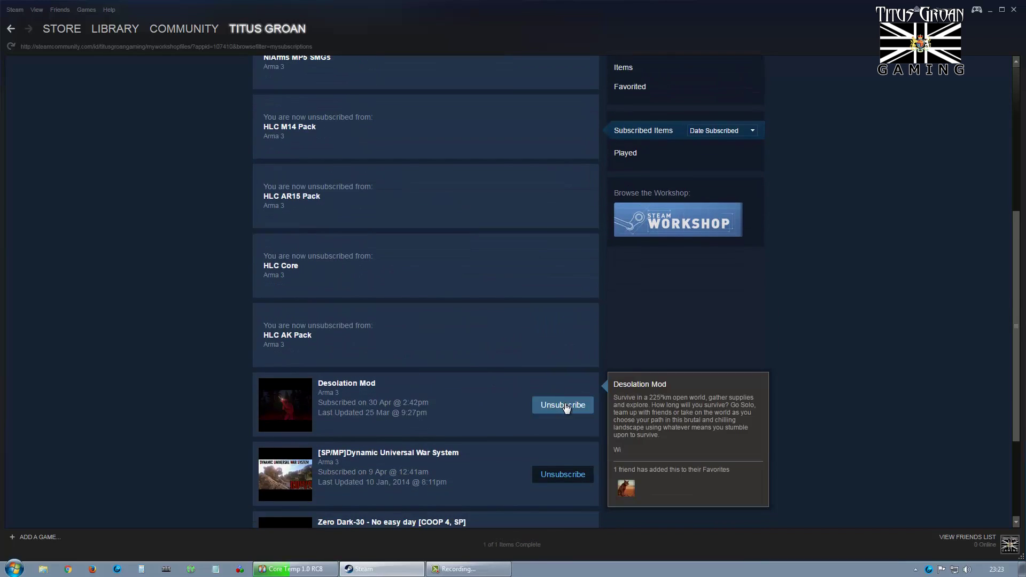
# Look through the pages of remaining subscribed Arma 3 items for mods that still need unsubscribing
pyautogui.scroll(-1, 449, 316)
pyautogui.scroll(-1, 448, 311)
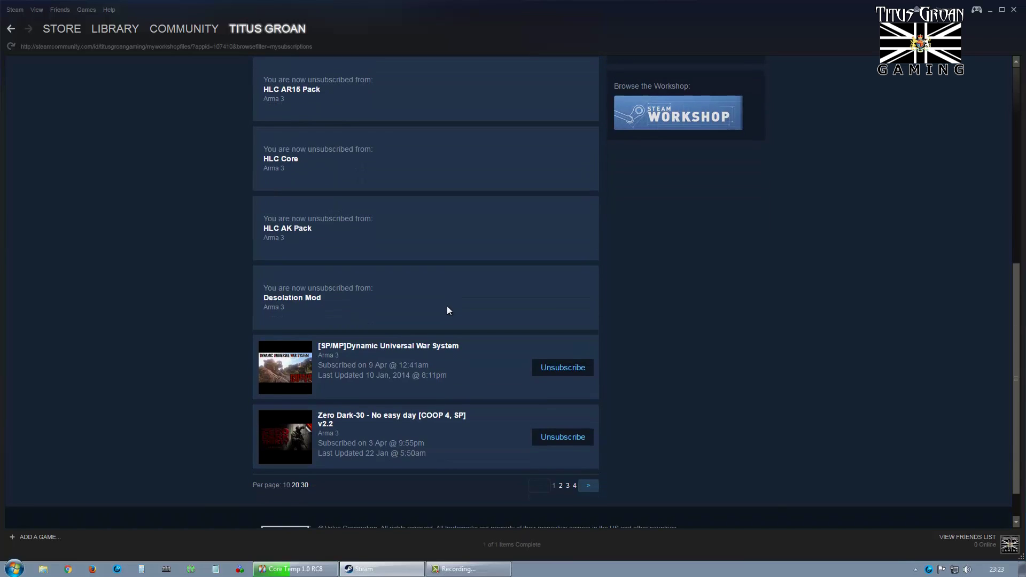
pyautogui.click(589, 487)
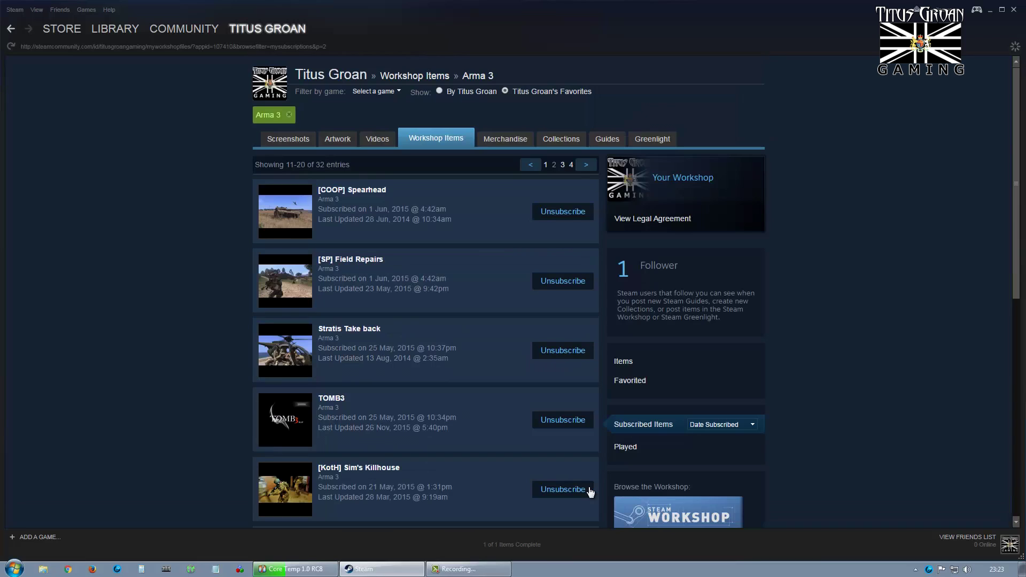
pyautogui.scroll(-8, 468, 386)
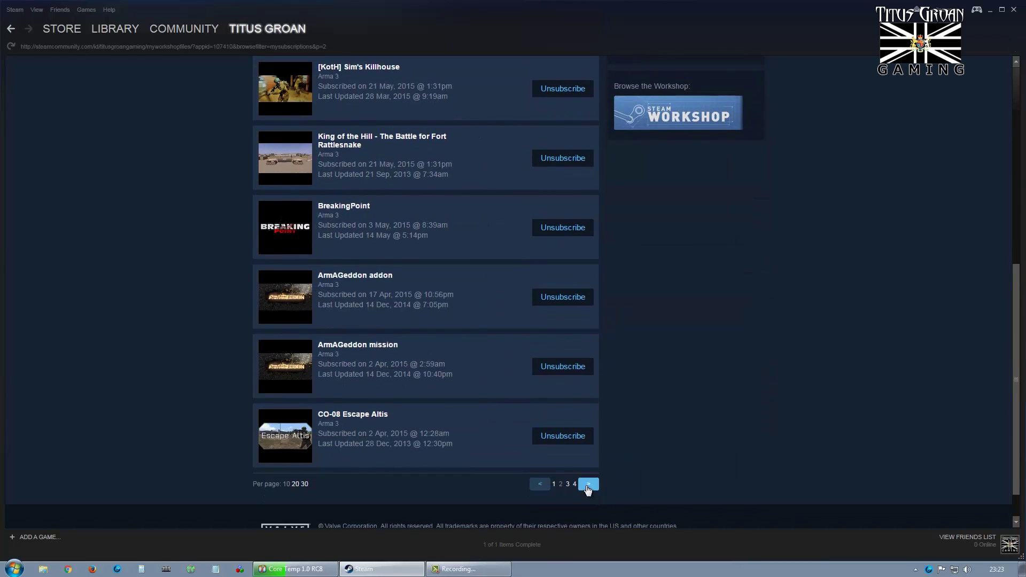
pyautogui.click(588, 486)
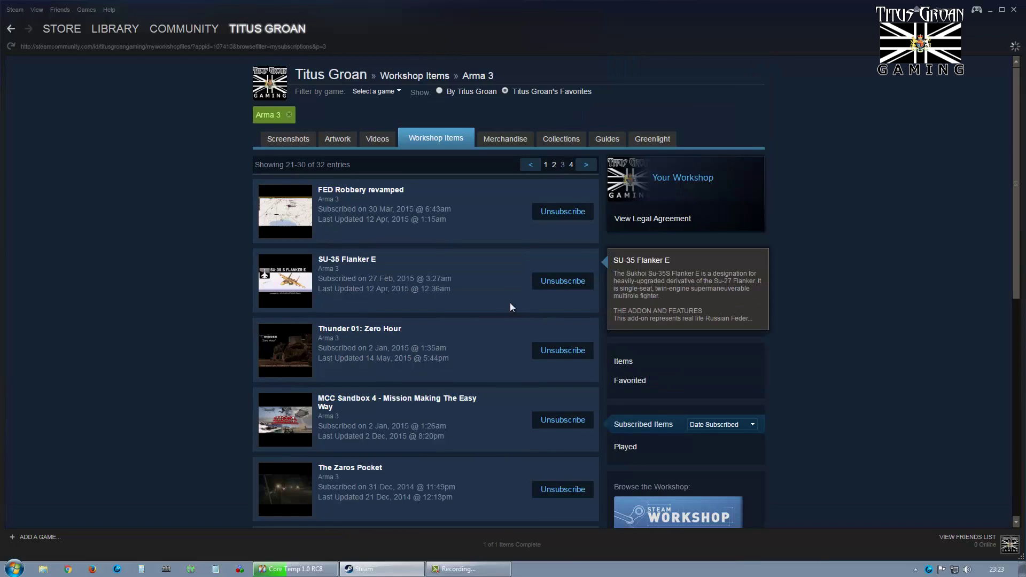
pyautogui.scroll(-9, 510, 307)
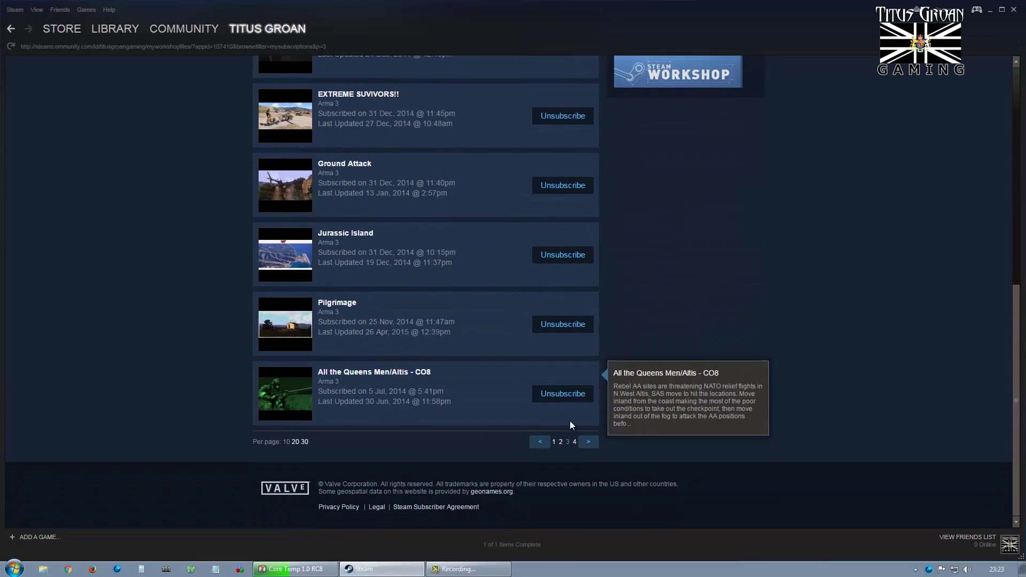
pyautogui.click(588, 441)
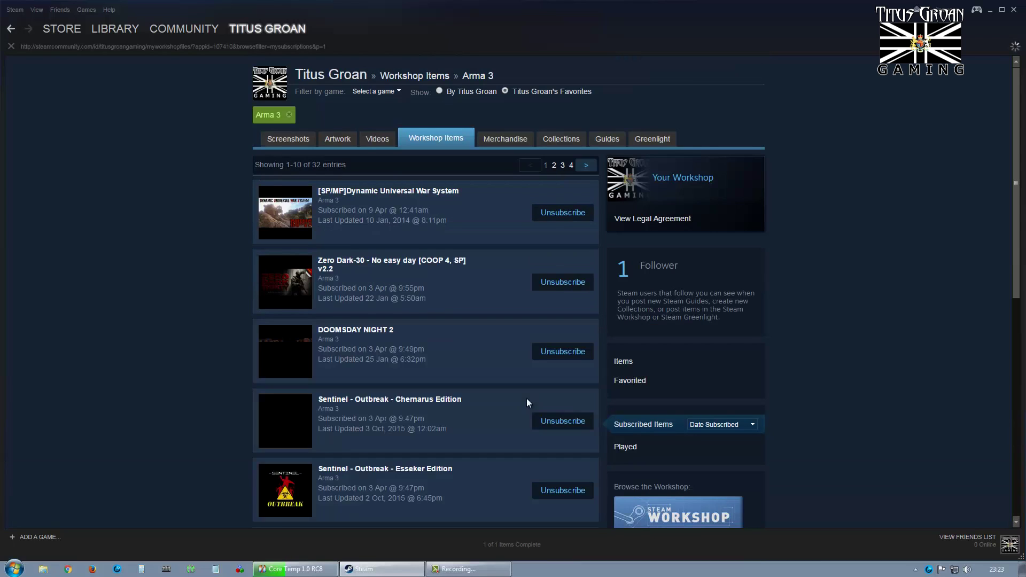
pyautogui.scroll(-3, 506, 271)
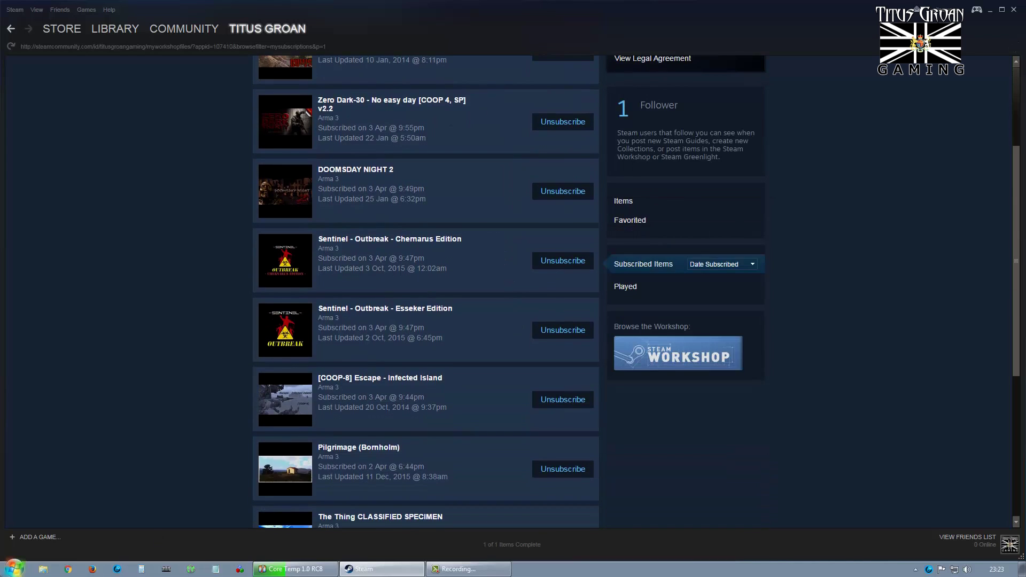
# Close Steam and open the Arma 3 folder inside Steam's steamapps\common folder in Windows Explorer
pyautogui.click(10, 570)
pyautogui.moveTo(192, 172)
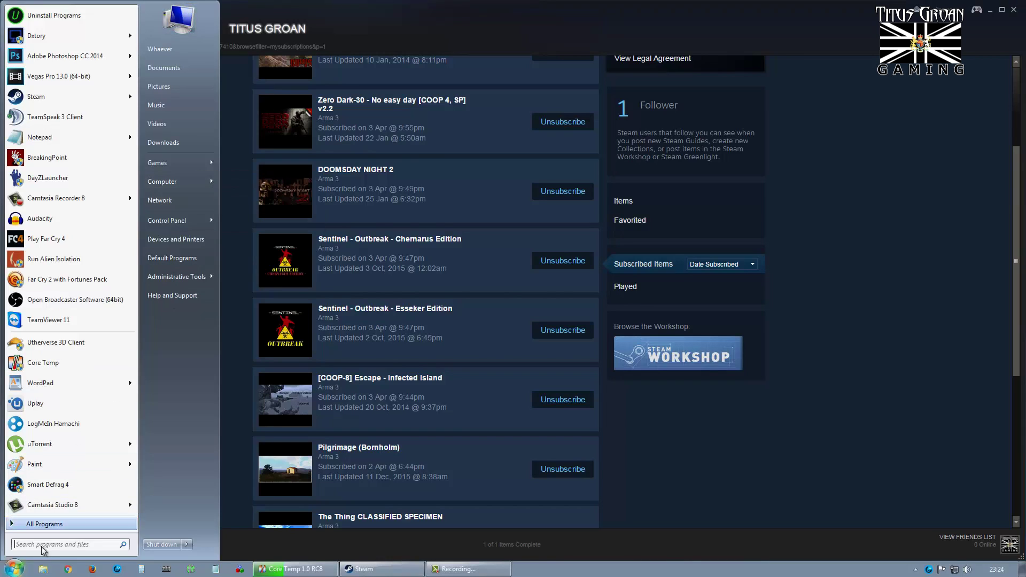
pyautogui.click(1016, 13)
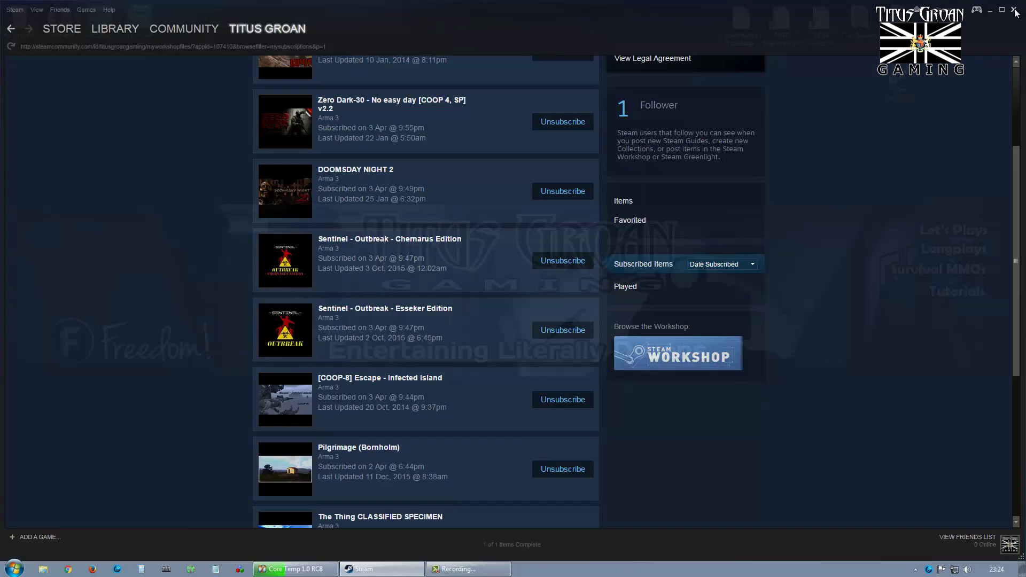
pyautogui.click(1015, 13)
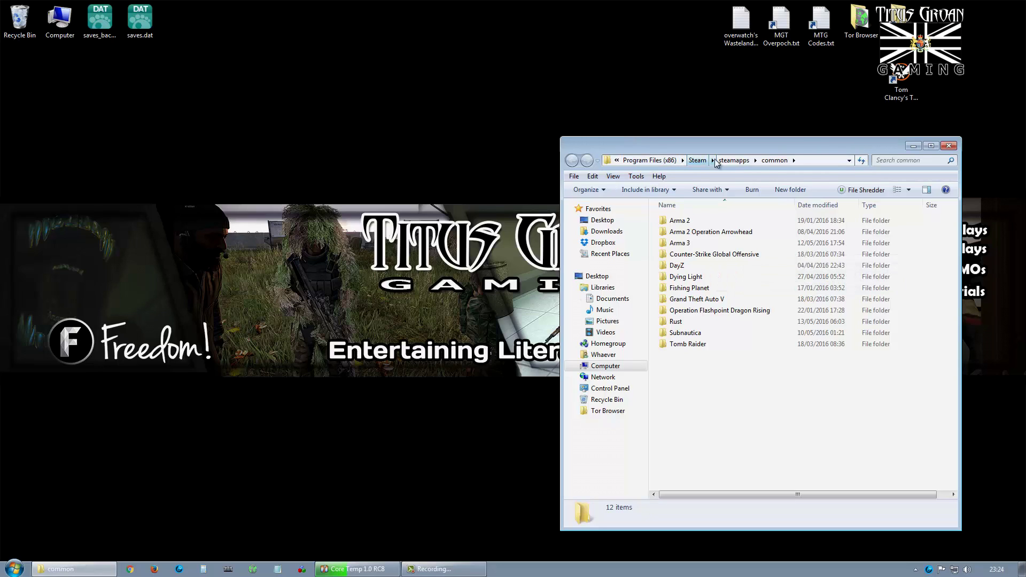
pyautogui.doubleClick(680, 243)
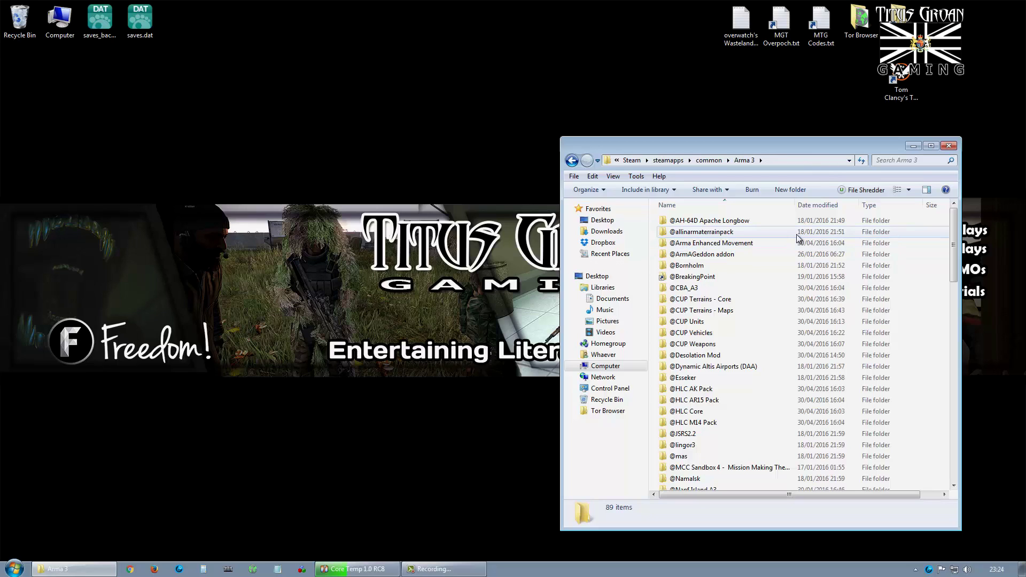
pyautogui.moveTo(746, 150); pyautogui.dragTo(399, 103)
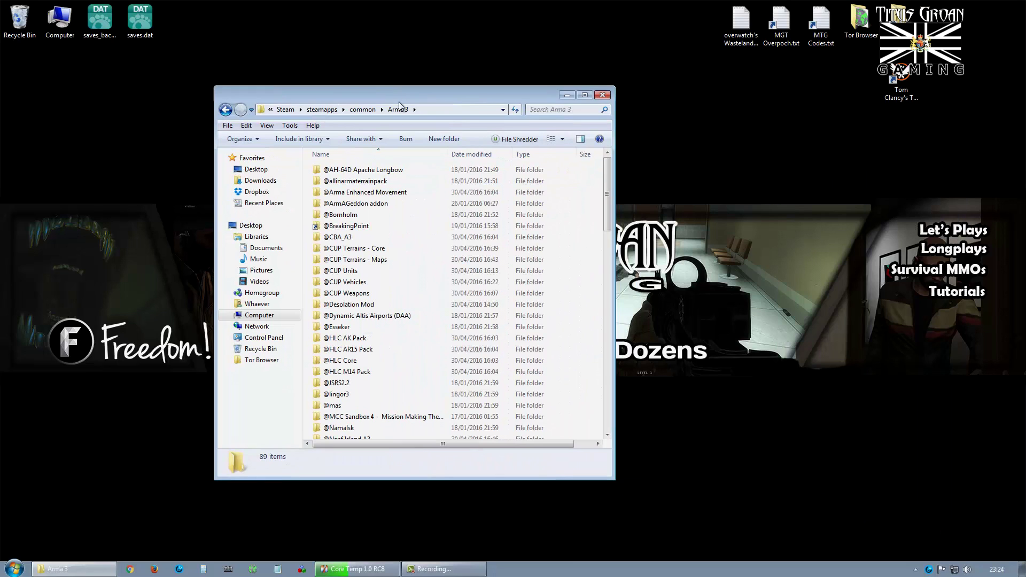
pyautogui.click(374, 237)
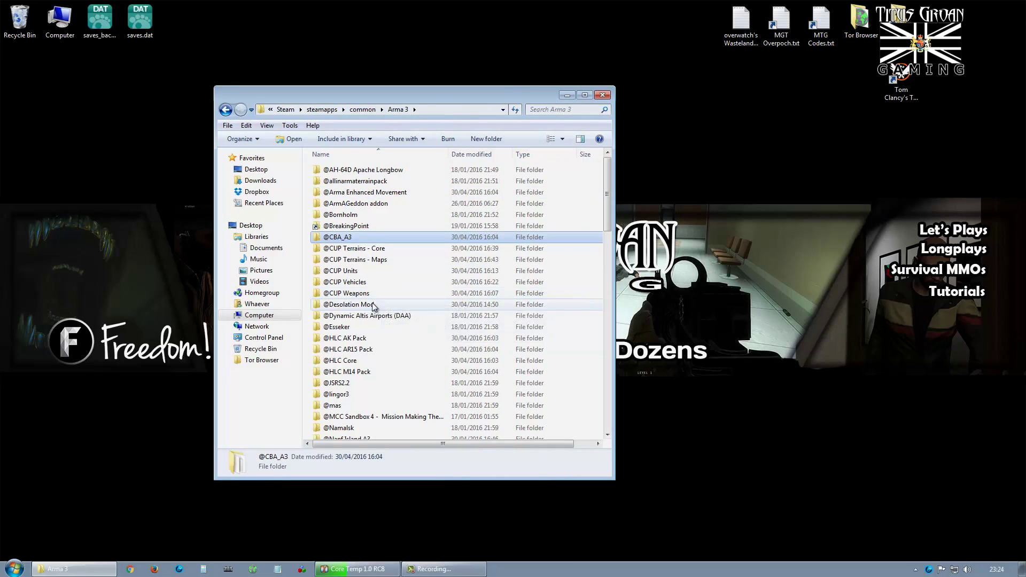
pyautogui.keyDown('shift'); pyautogui.click(365, 294); pyautogui.keyUp('shift')
pyautogui.press('Delete')
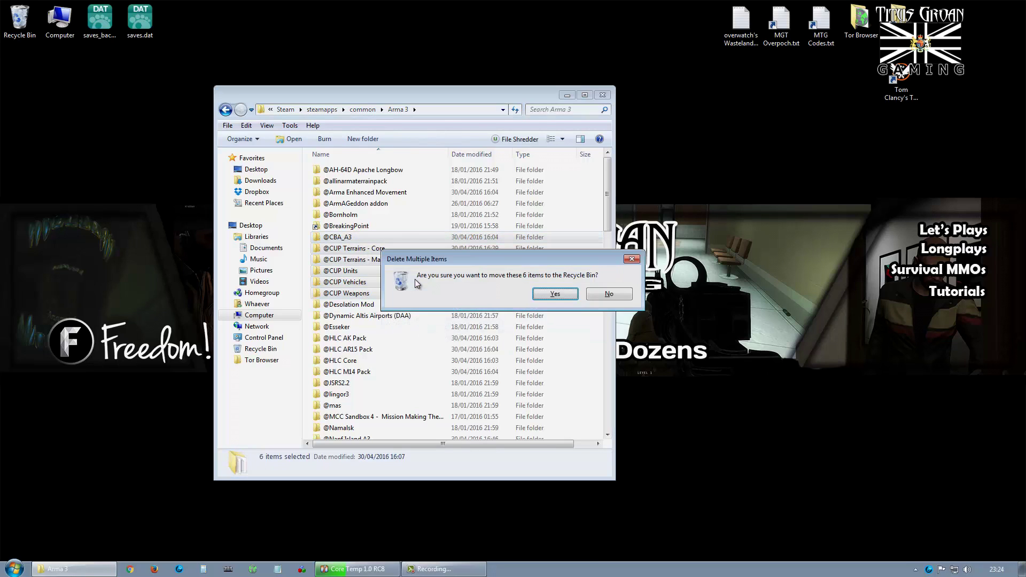
pyautogui.press('Return')
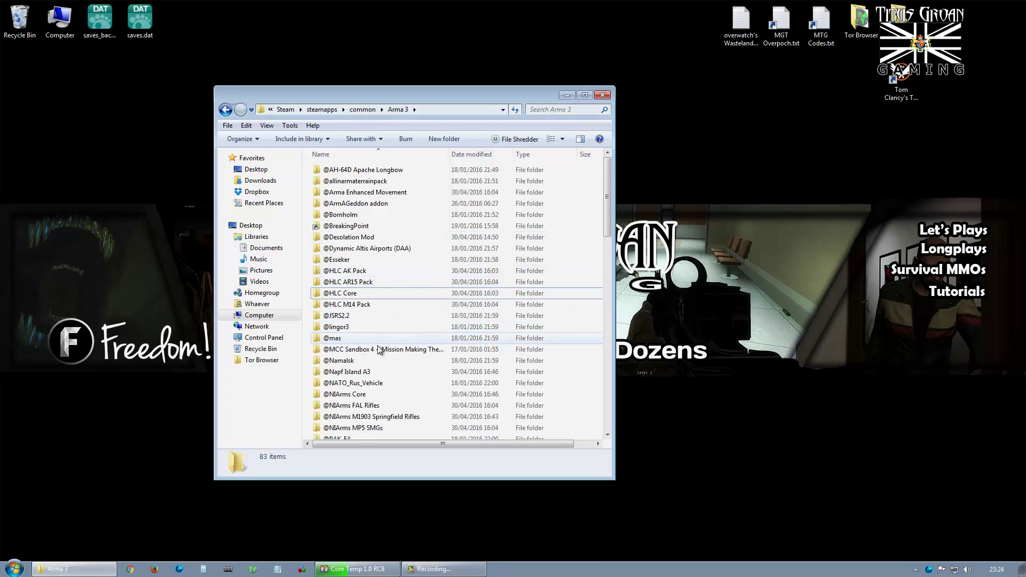
pyautogui.scroll(-2, 381, 323)
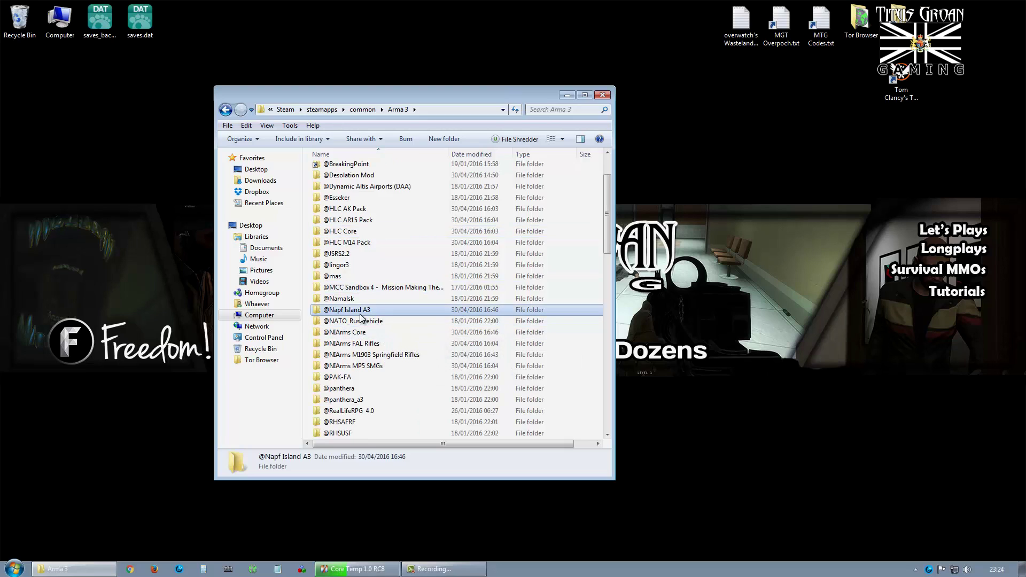
pyautogui.click(369, 310)
pyautogui.press('Delete')
pyautogui.press('Return')
pyautogui.click(377, 242)
pyautogui.keyDown('shift'); pyautogui.click(363, 212); pyautogui.keyUp('shift')
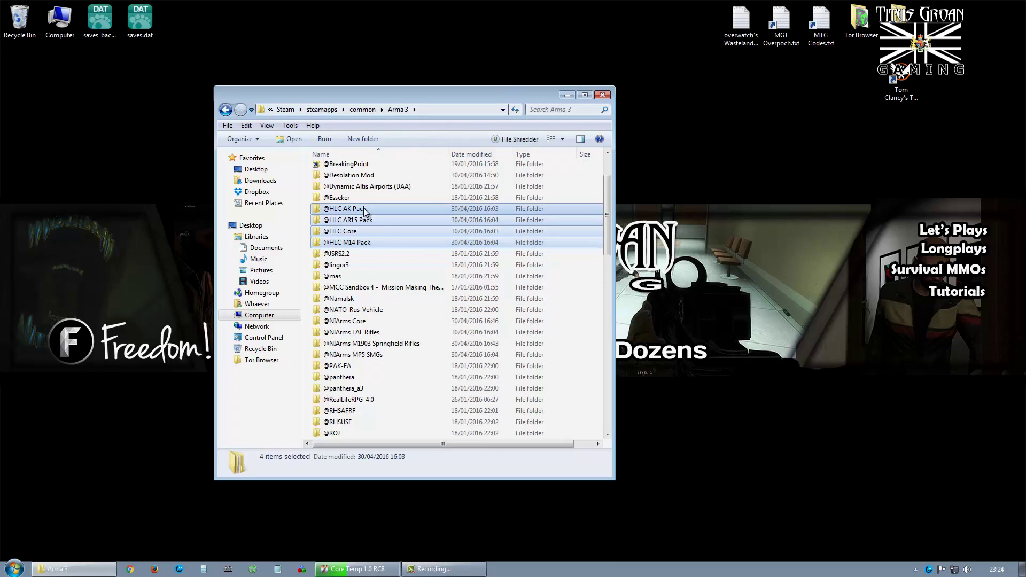
pyautogui.press('Delete')
pyautogui.press('Return')
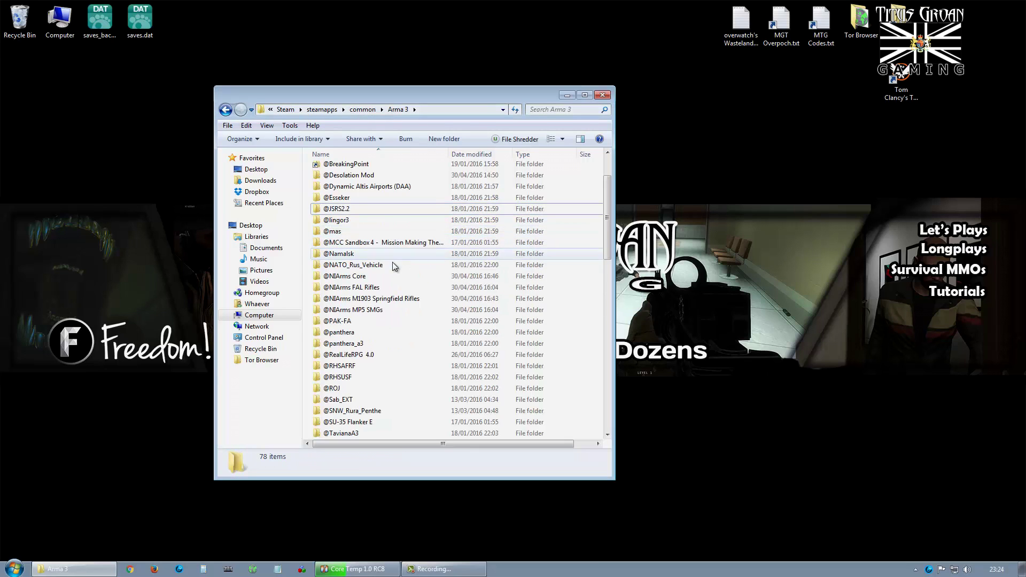
pyautogui.scroll(-2, 392, 267)
pyautogui.scroll(-2, 392, 268)
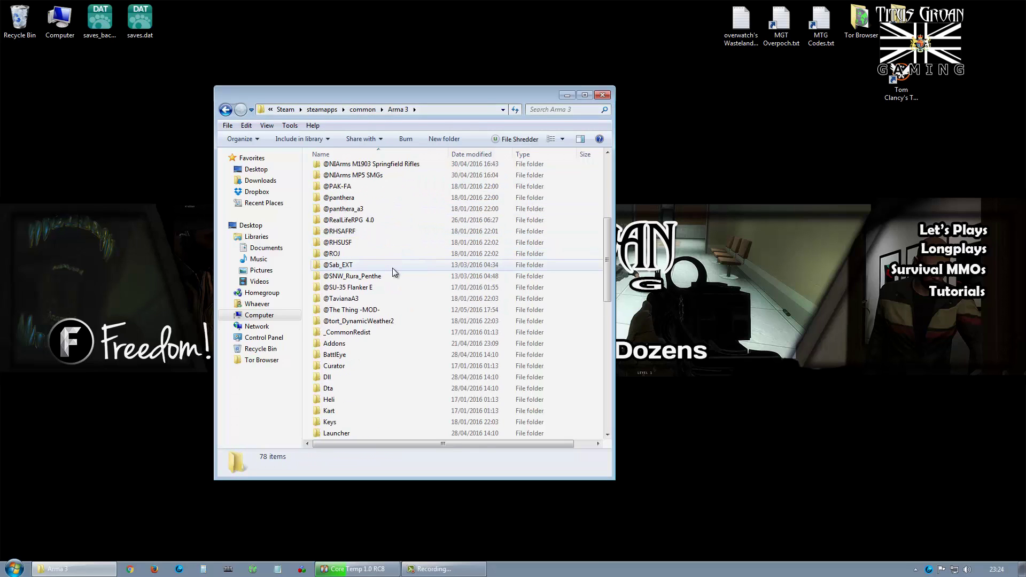
pyautogui.scroll(1, 392, 267)
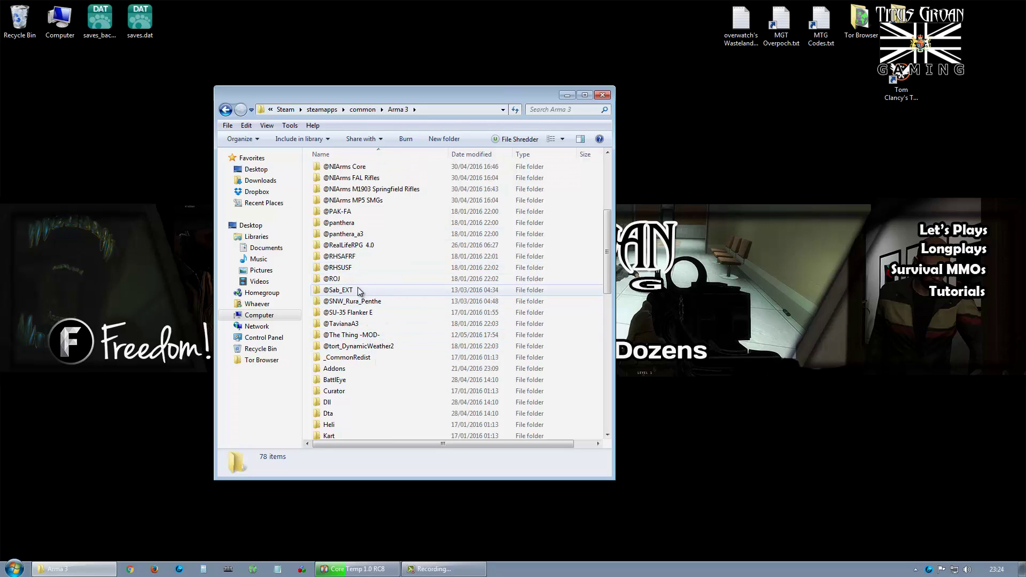
pyautogui.scroll(1, 383, 273)
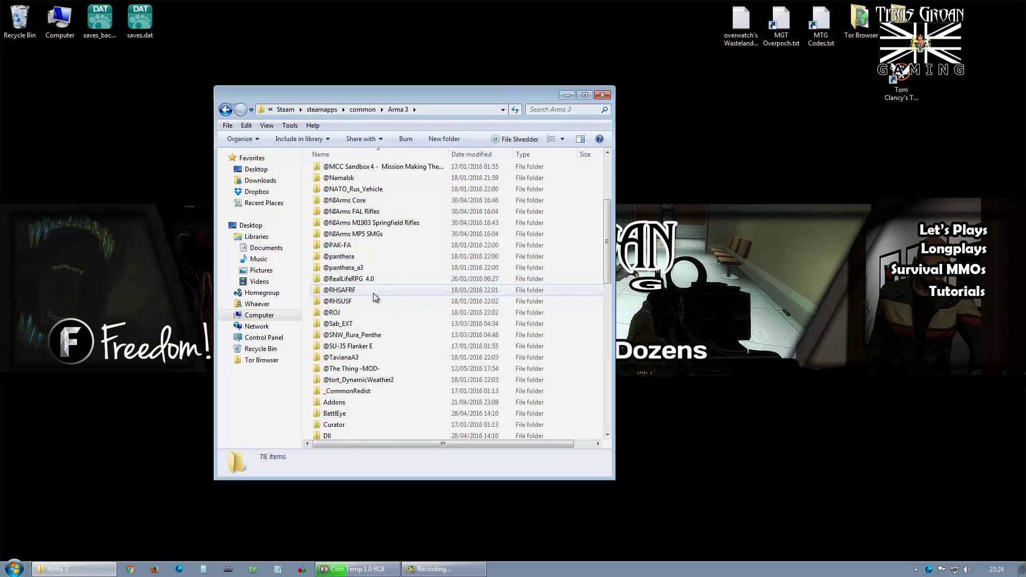
pyautogui.scroll(4, 373, 294)
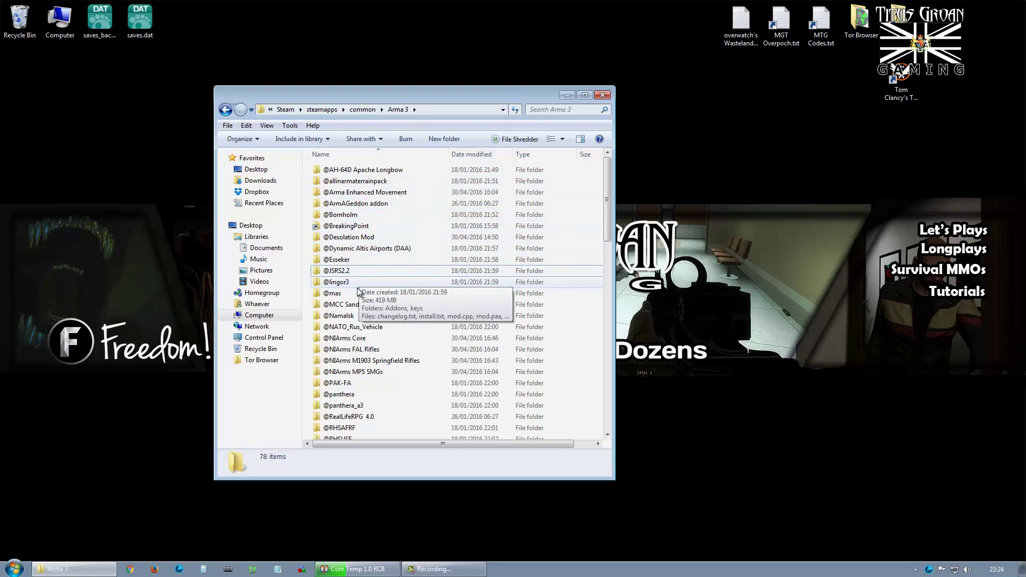
pyautogui.click(361, 339)
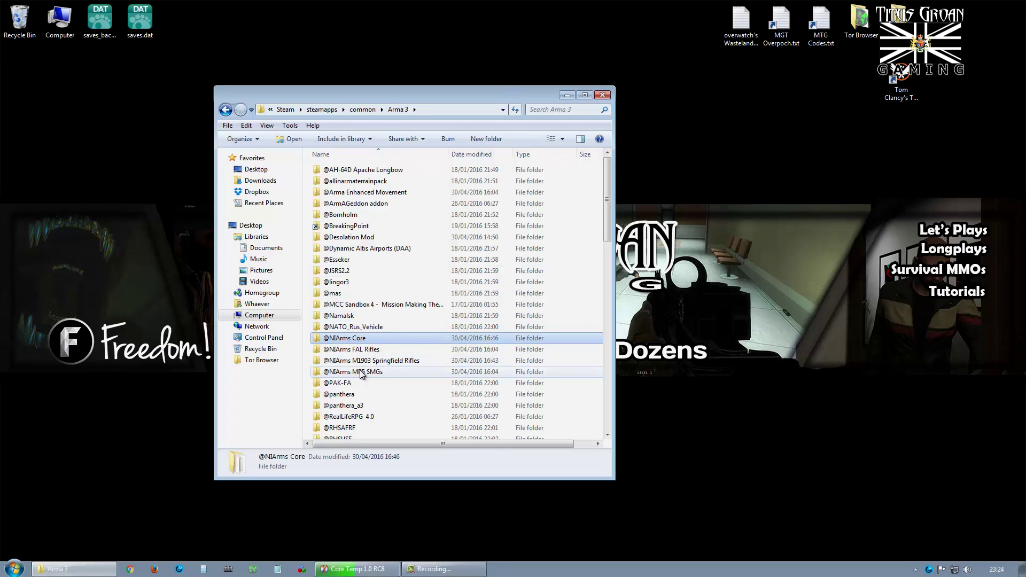
pyautogui.keyDown('shift'); pyautogui.click(361, 372); pyautogui.keyUp('shift')
pyautogui.press('Delete')
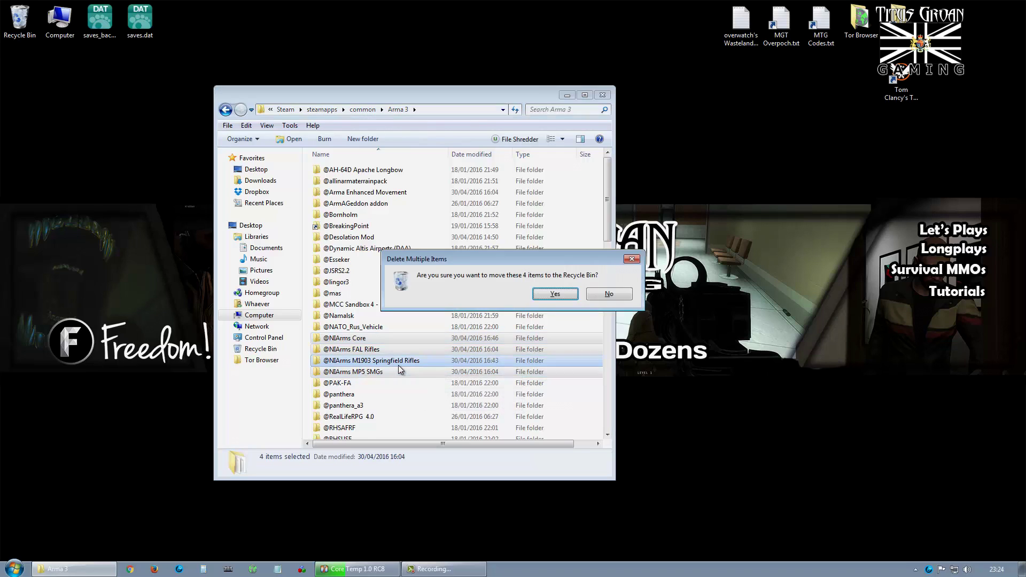
pyautogui.press('Return')
pyautogui.scroll(-2, 398, 364)
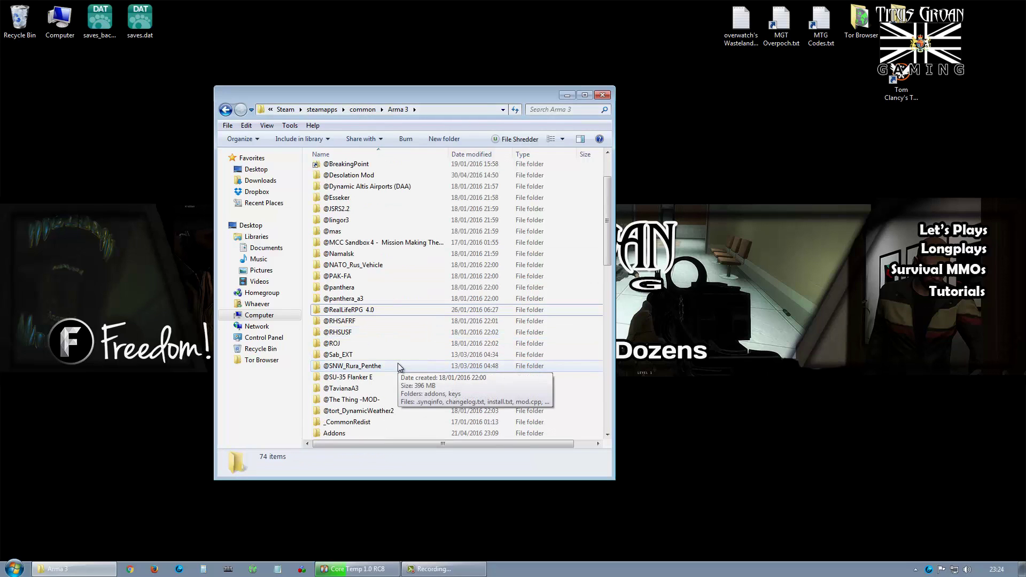
pyautogui.scroll(1, 397, 365)
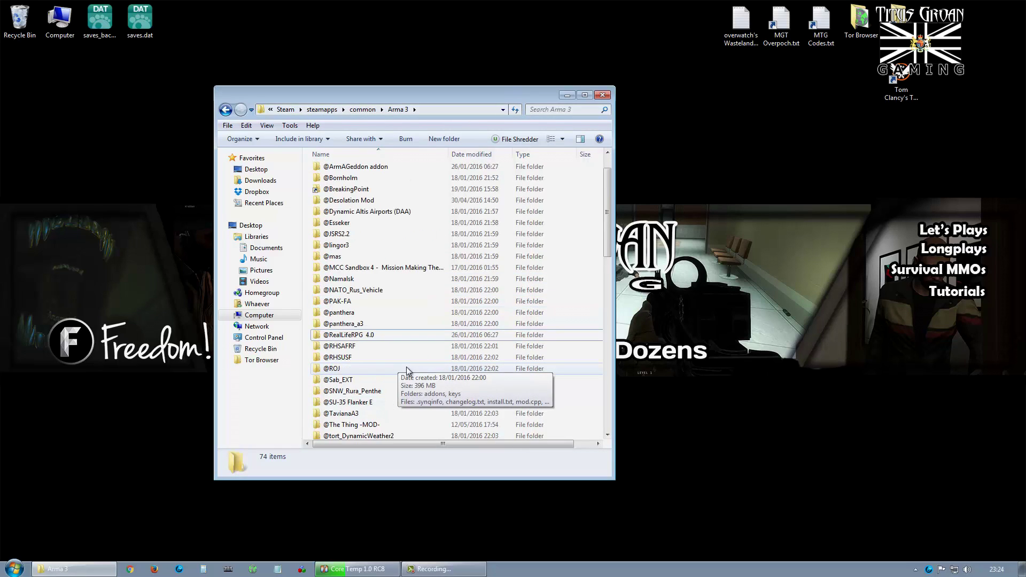
pyautogui.click(915, 570)
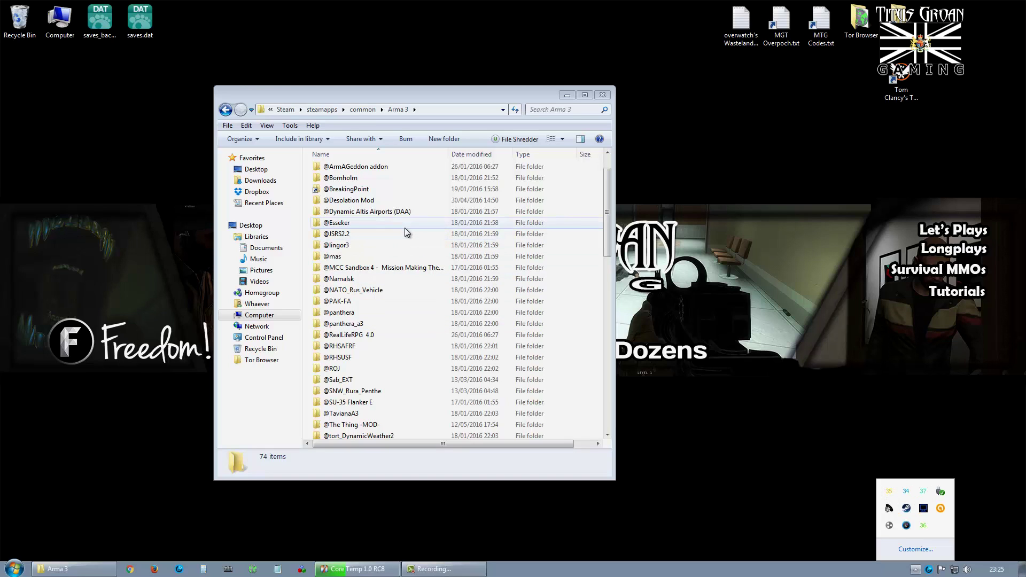
pyautogui.click(361, 200)
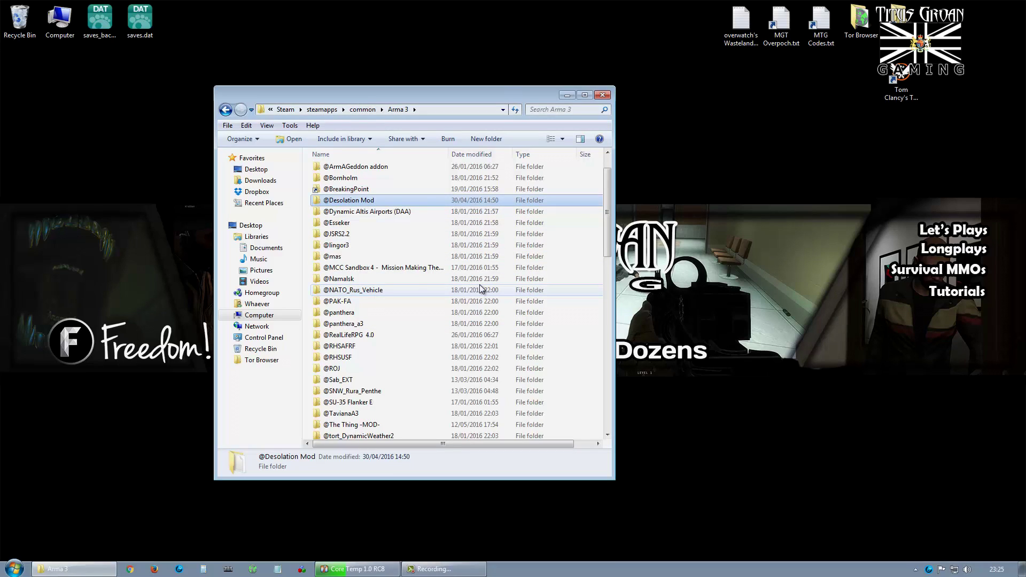
pyautogui.press('Delete')
pyautogui.press('Return')
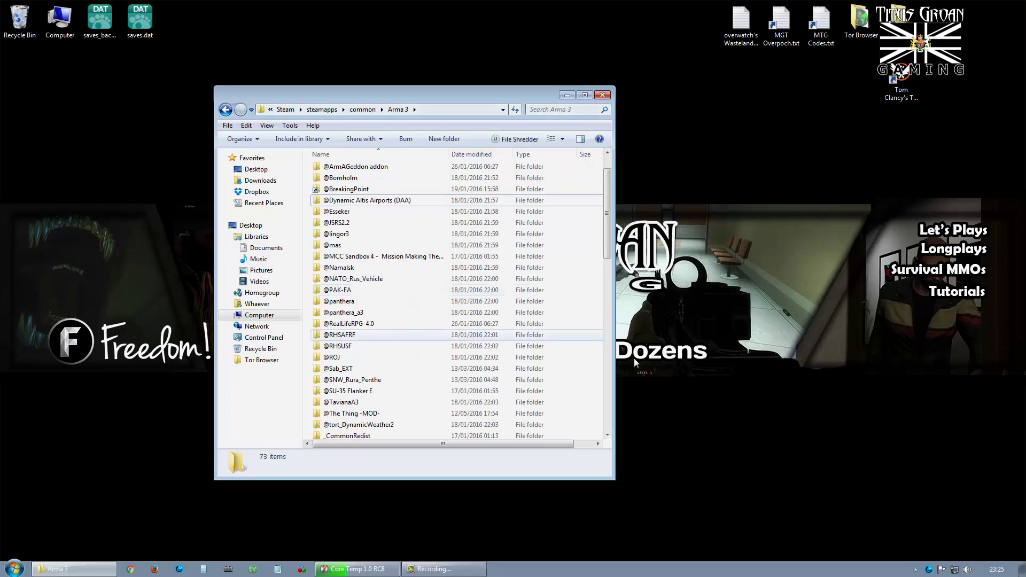
# Launch Arma 3 through Steam and unload all mods in the Arma 3 Launcher
pyautogui.click(915, 569)
pyautogui.rightClick(909, 509)
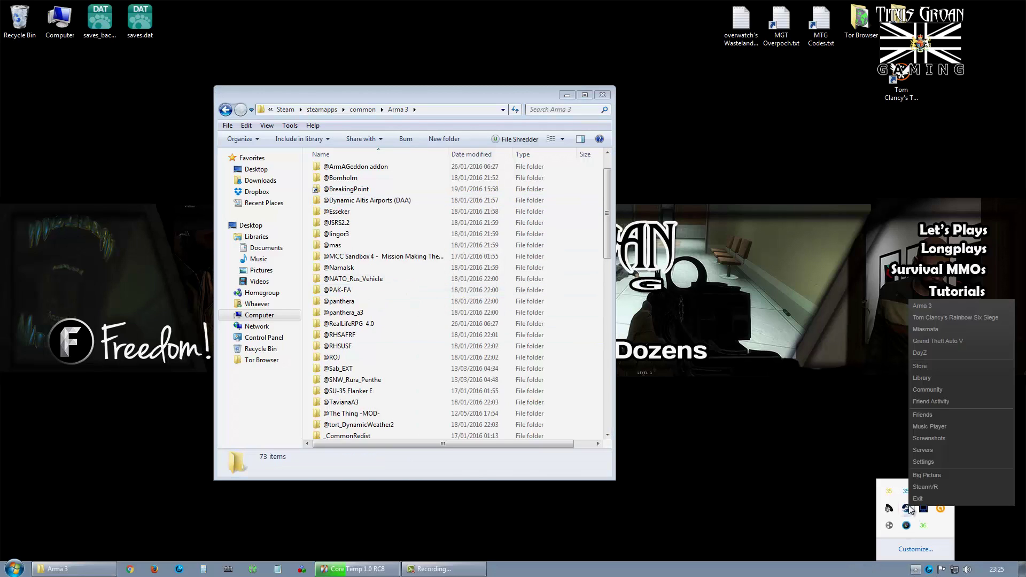
pyautogui.click(941, 307)
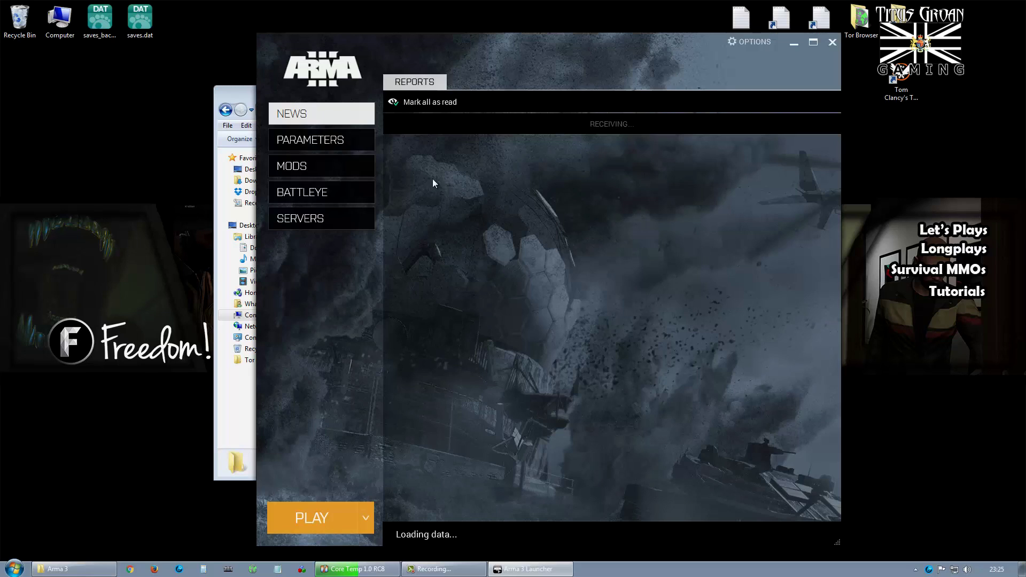
pyautogui.click(311, 165)
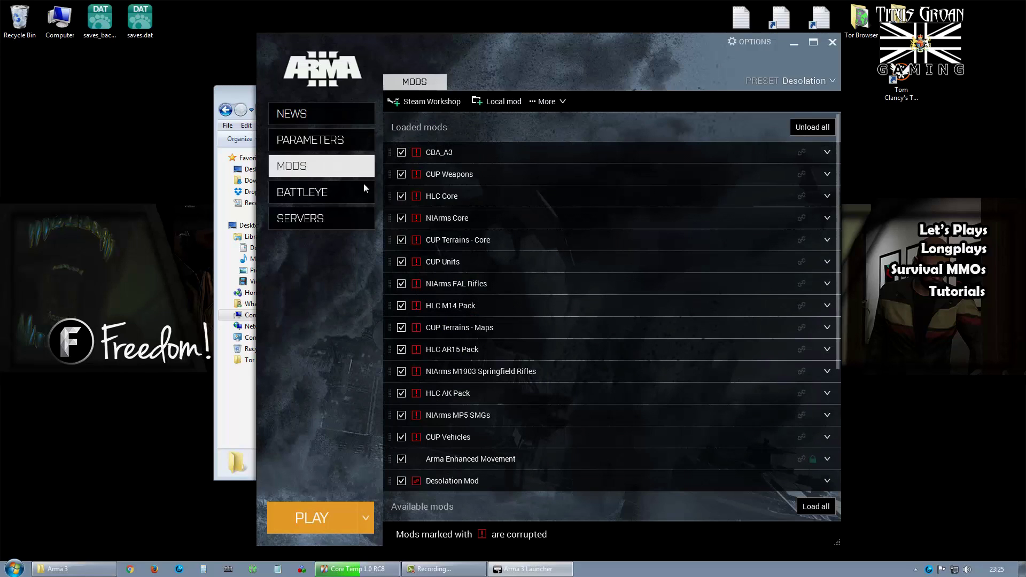
pyautogui.click(812, 127)
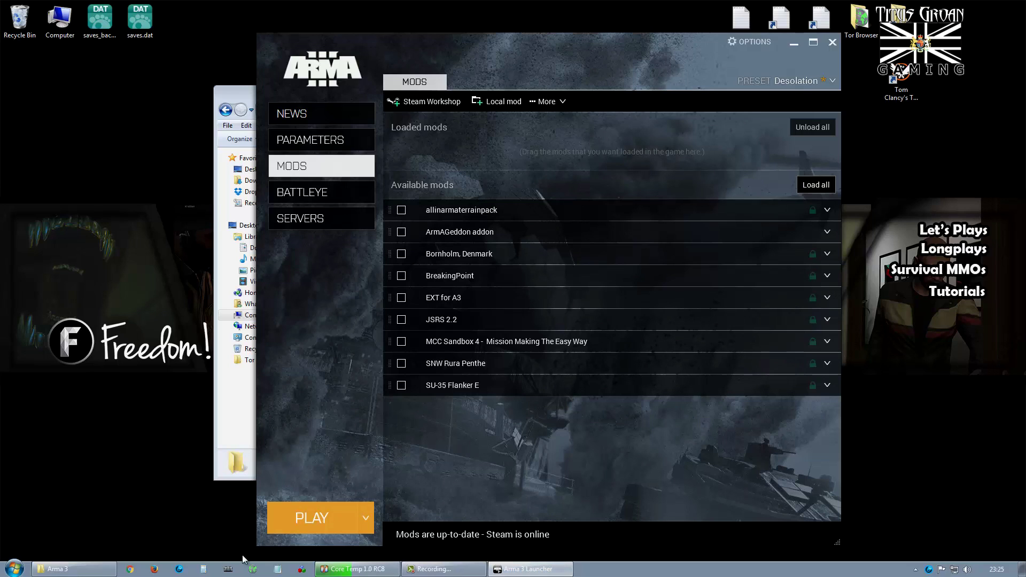
# Switch to Steam, open the Arma 3 Workshop and search it for "desolation"
pyautogui.click(915, 569)
pyautogui.click(907, 510)
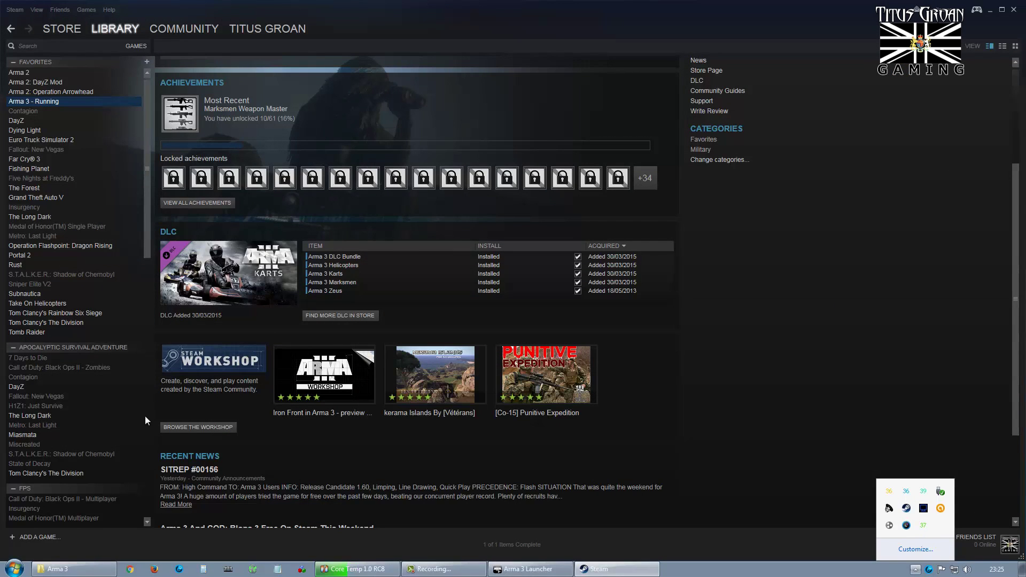
pyautogui.click(193, 427)
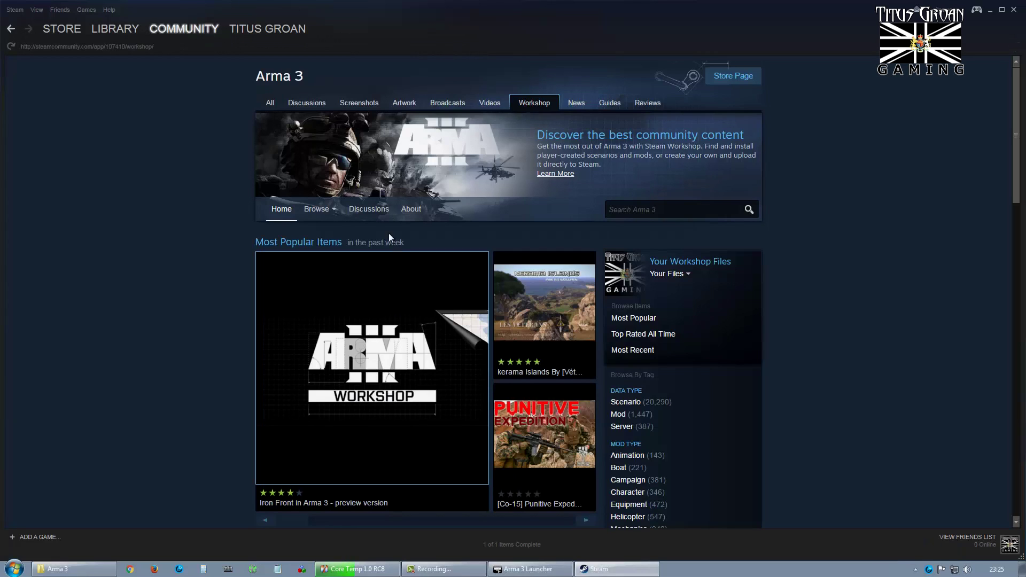
pyautogui.moveTo(329, 210)
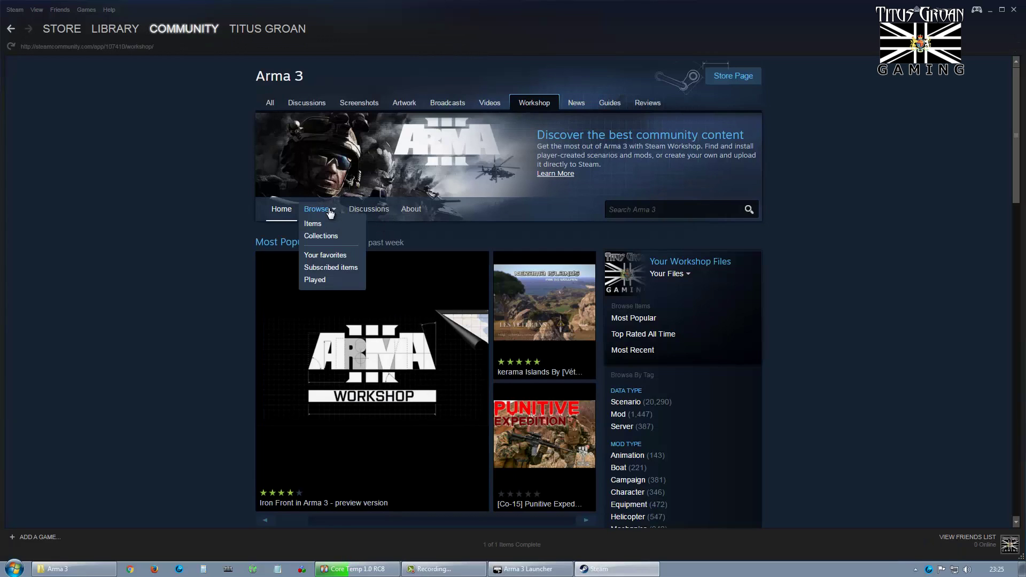
pyautogui.click(655, 208)
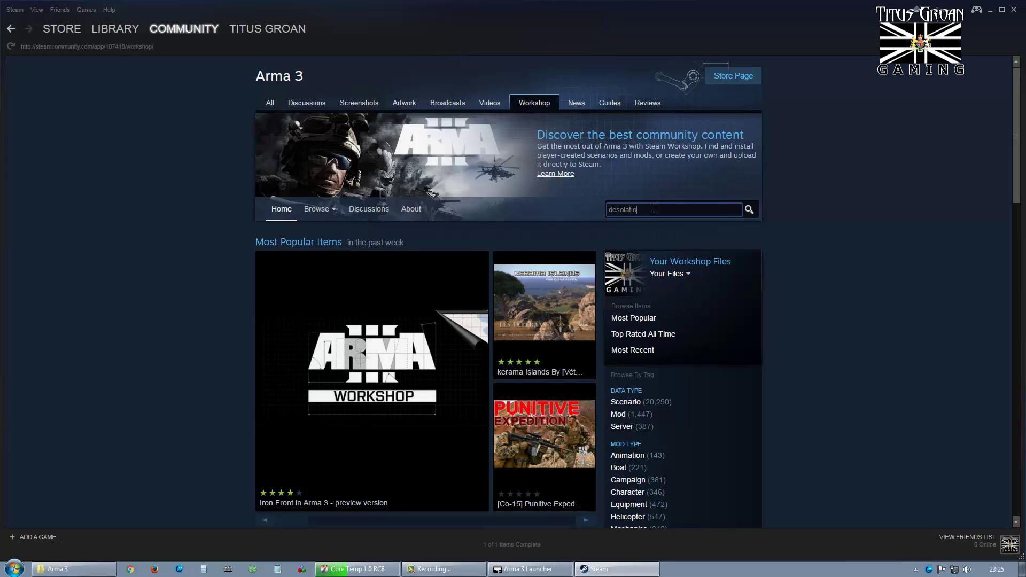
pyautogui.write('desolation')
pyautogui.press('Return')
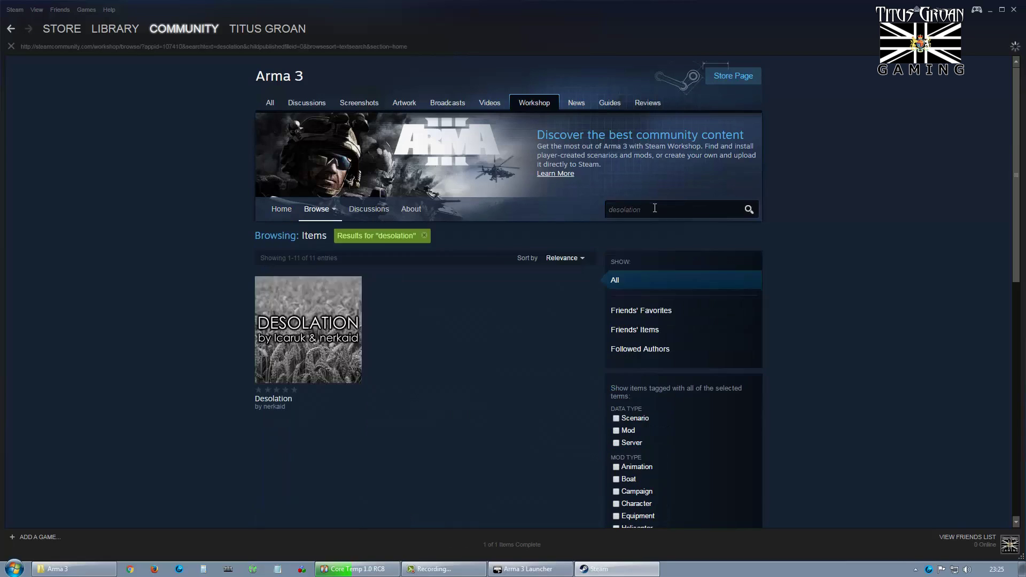
# Subscribe to Desolation Mod in the search results and close the Steam window
pyautogui.click(469, 376)
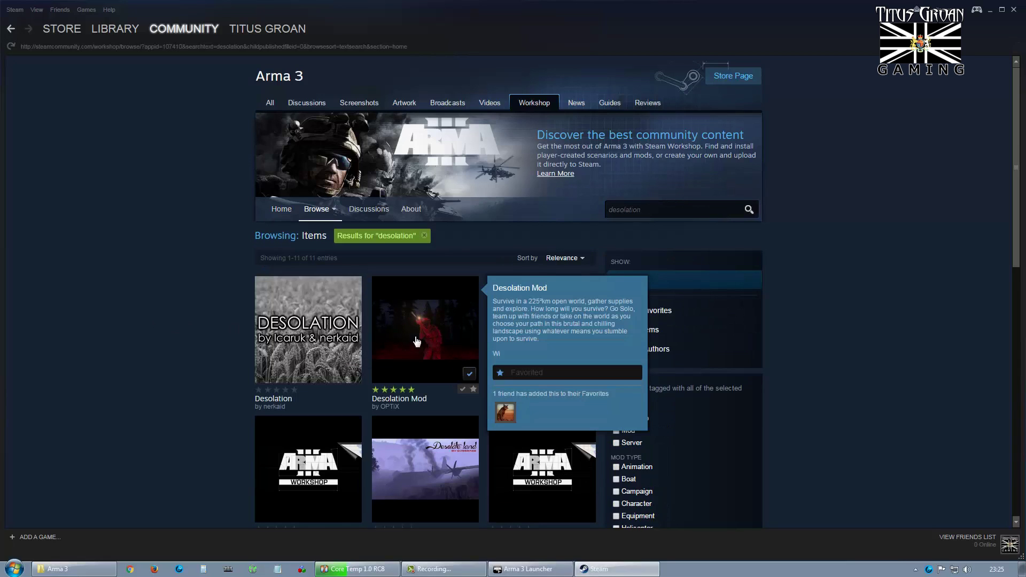
pyautogui.moveTo(307, 356)
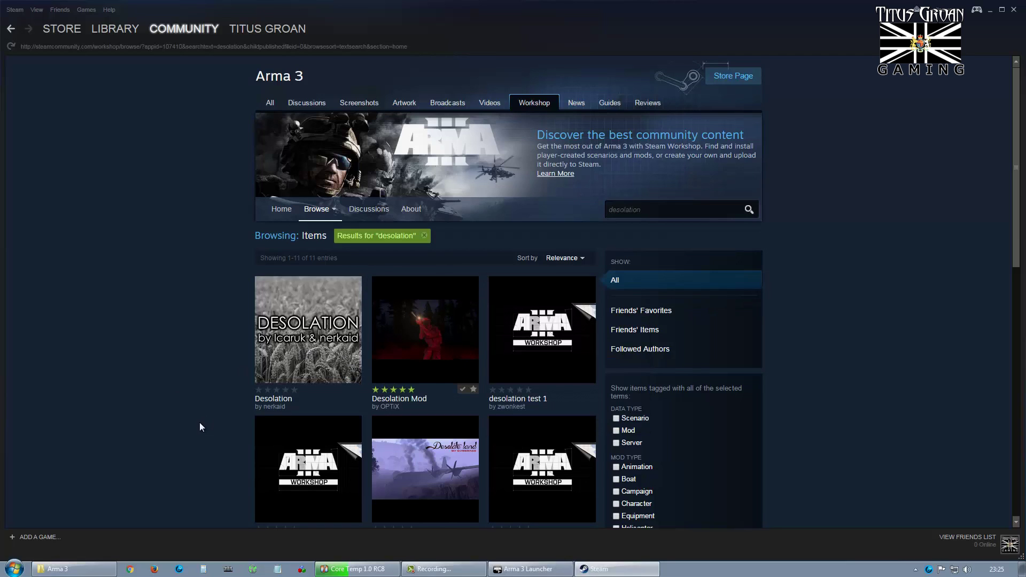
pyautogui.scroll(-2, 200, 423)
pyautogui.scroll(1, 200, 422)
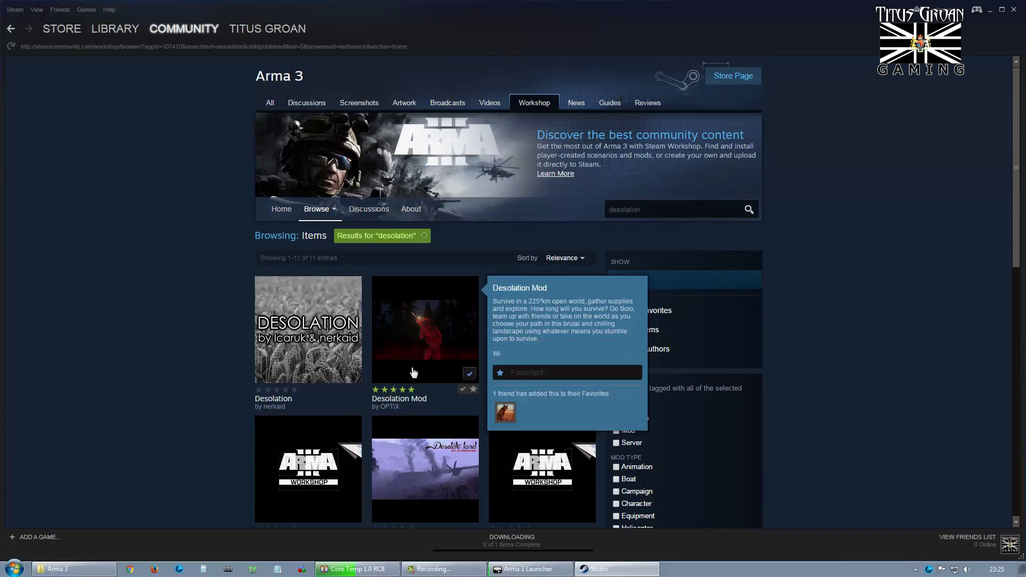
pyautogui.click(1013, 12)
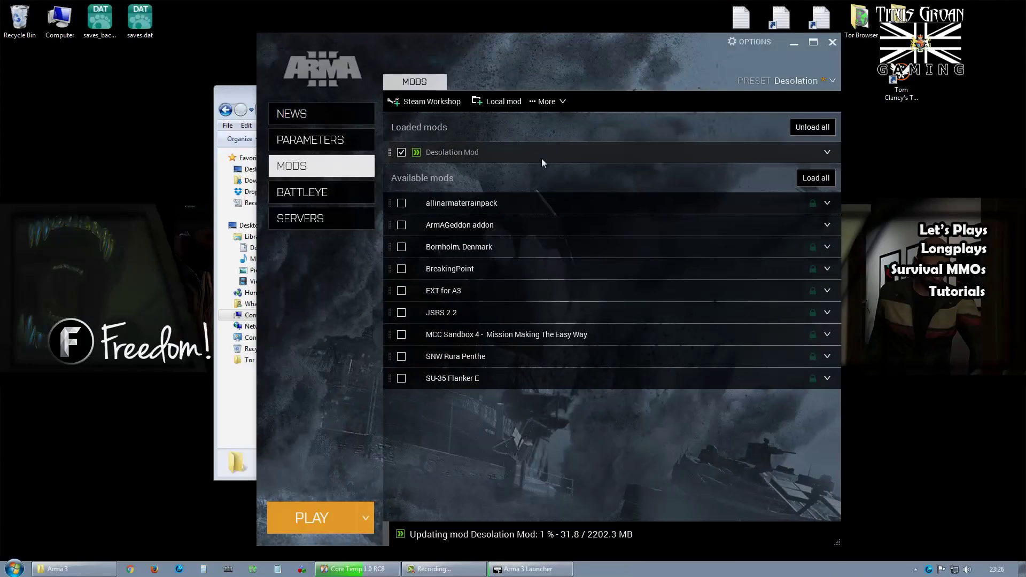
# Subscribe to and load all missing dependencies of Desolation Mod, and review the dependency list before closing it
pyautogui.click(828, 152)
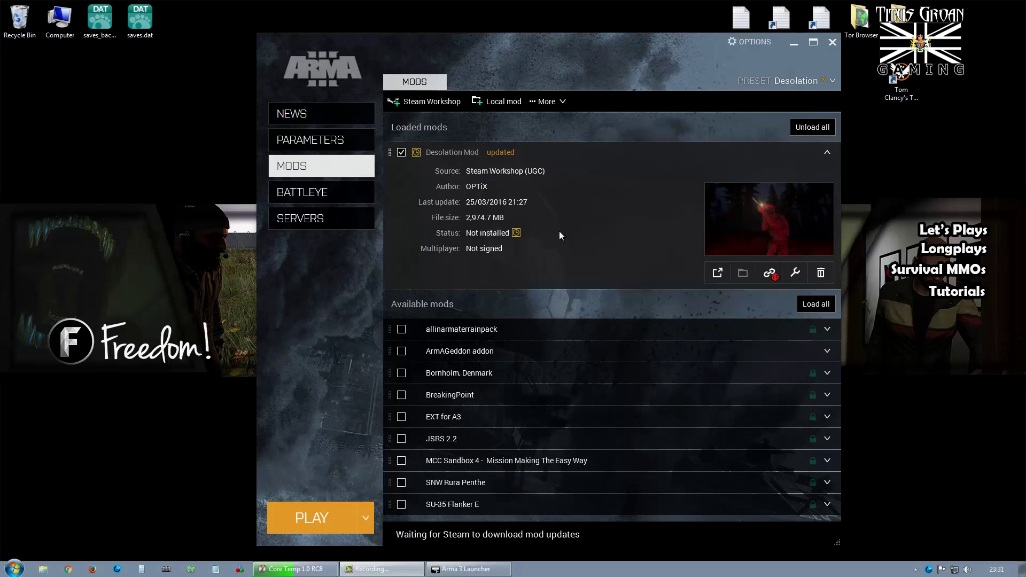
pyautogui.click(770, 275)
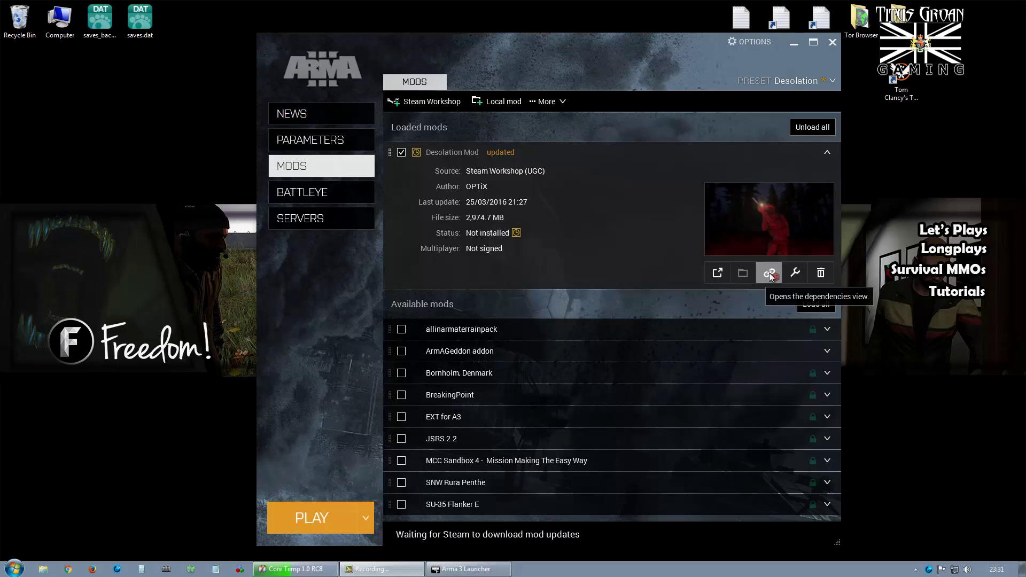
pyautogui.click(827, 152)
pyautogui.click(827, 152)
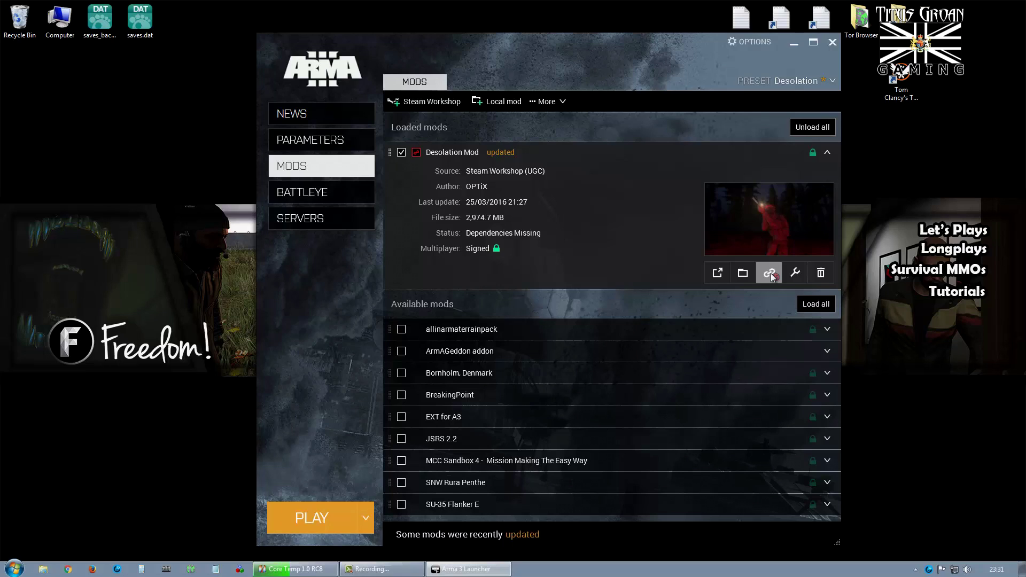
pyautogui.click(770, 273)
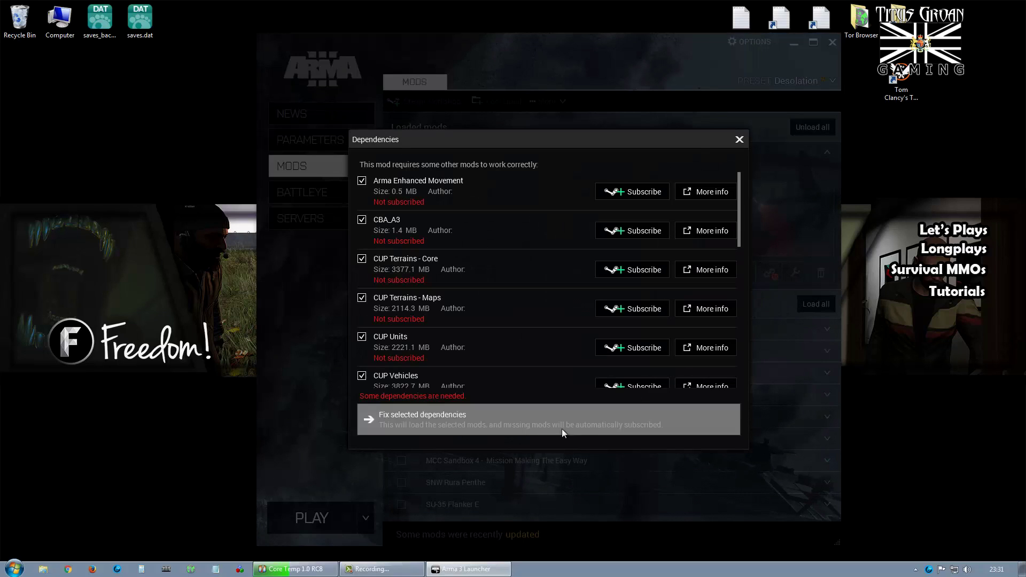
pyautogui.click(548, 427)
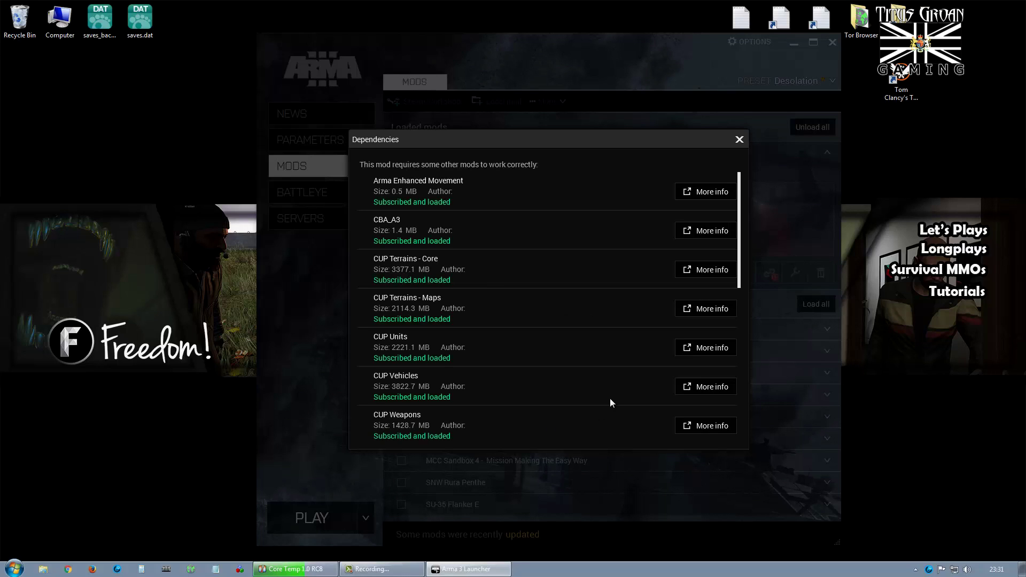
pyautogui.scroll(-5, 639, 258)
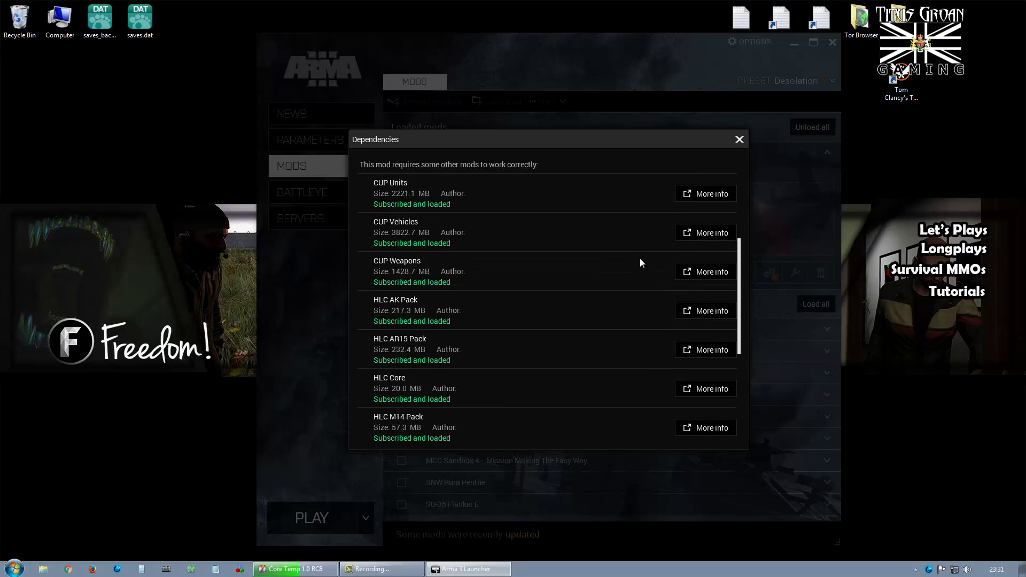
pyautogui.scroll(-2, 637, 255)
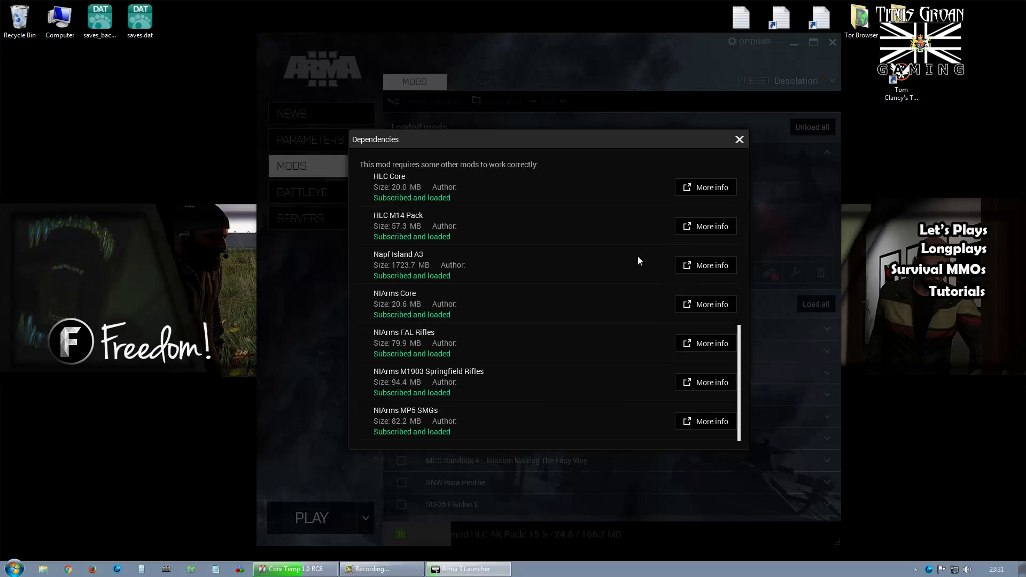
pyautogui.click(740, 140)
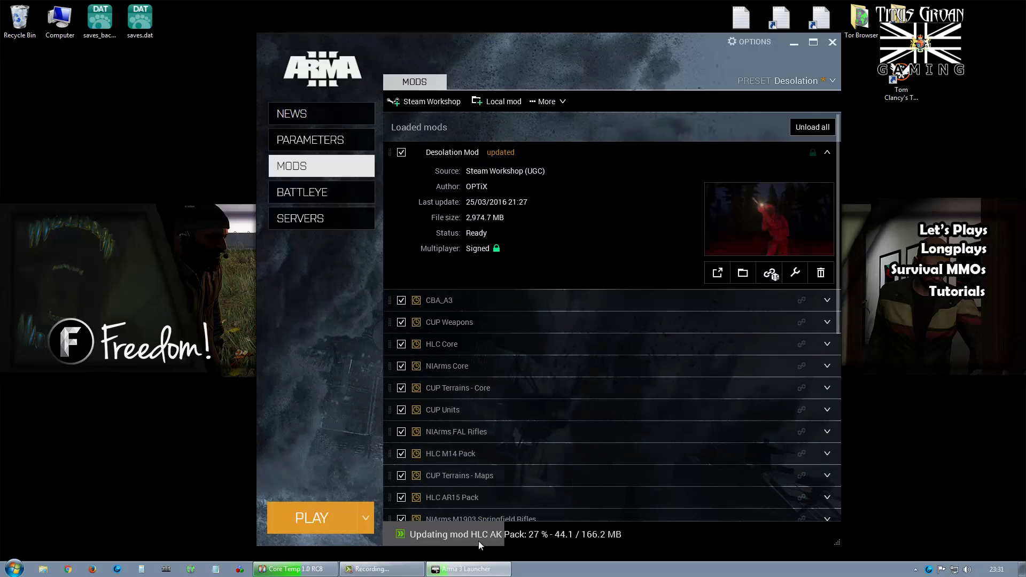
# Check the loaded mods in the launcher and save the changes to the current Desolation preset
pyautogui.scroll(-5, 683, 399)
pyautogui.scroll(2, 683, 400)
pyautogui.scroll(2, 683, 399)
pyautogui.scroll(-3, 683, 400)
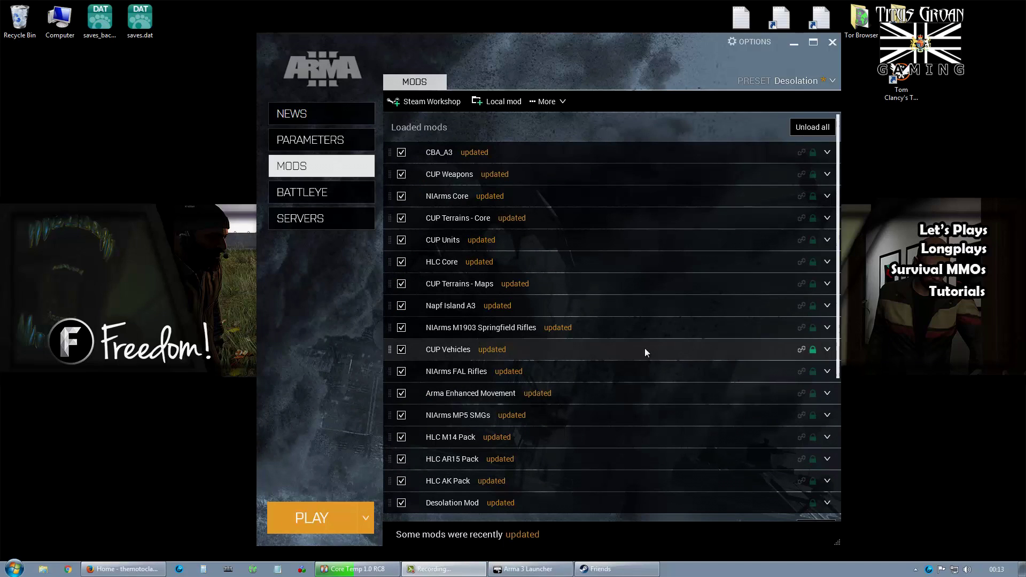
pyautogui.click(831, 81)
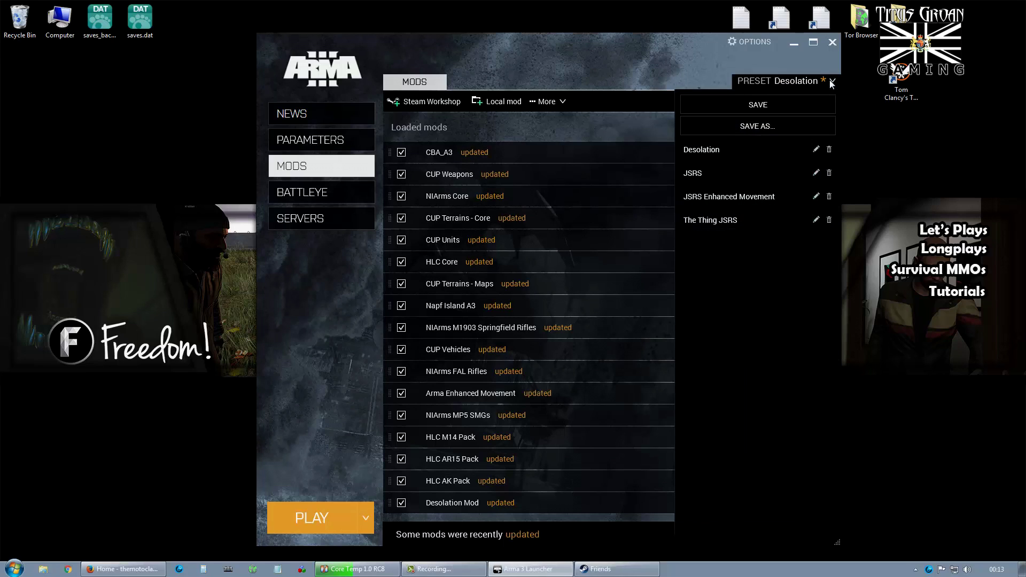
pyautogui.click(791, 104)
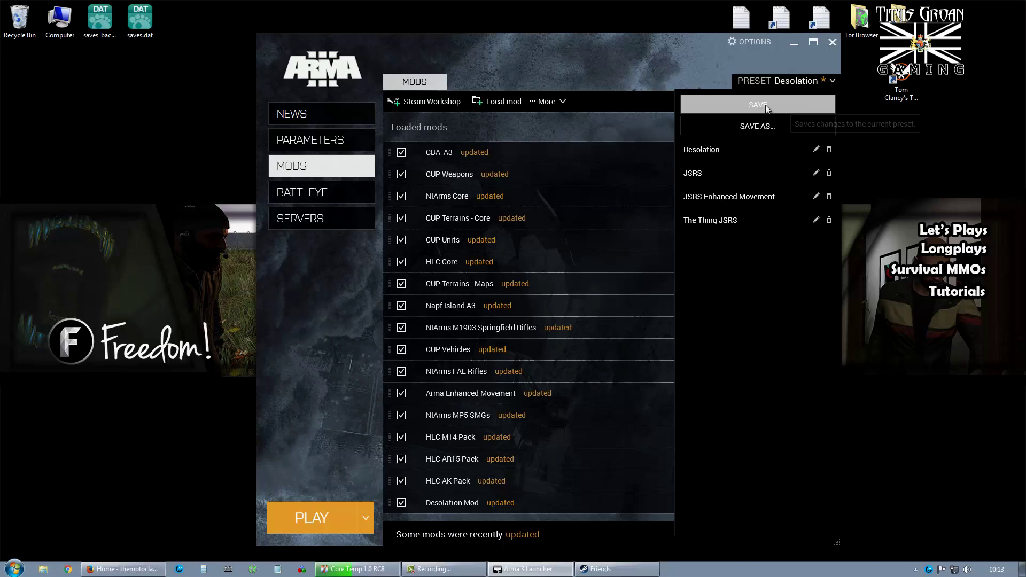
pyautogui.click(765, 105)
pyautogui.click(819, 66)
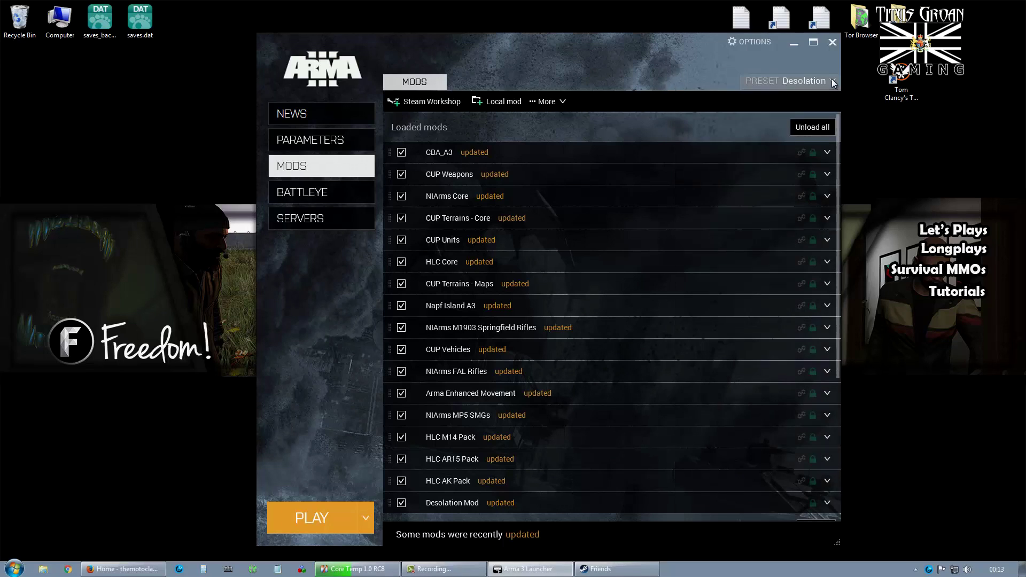
# Save the complete set of loaded mods as a new preset named "Desolation Napf"
pyautogui.scroll(-1, 662, 294)
pyautogui.scroll(1, 663, 294)
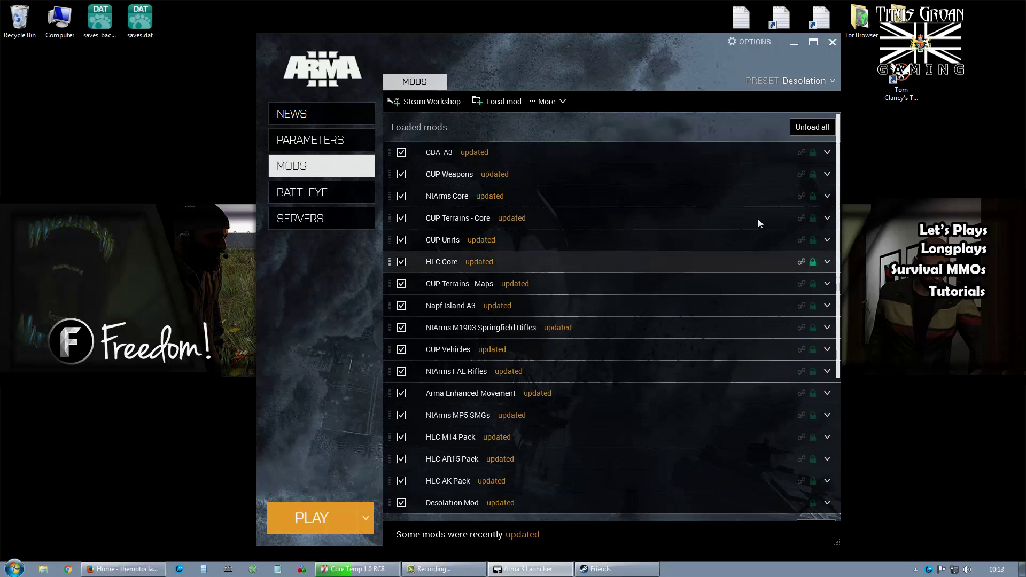
pyautogui.click(830, 81)
pyautogui.click(765, 129)
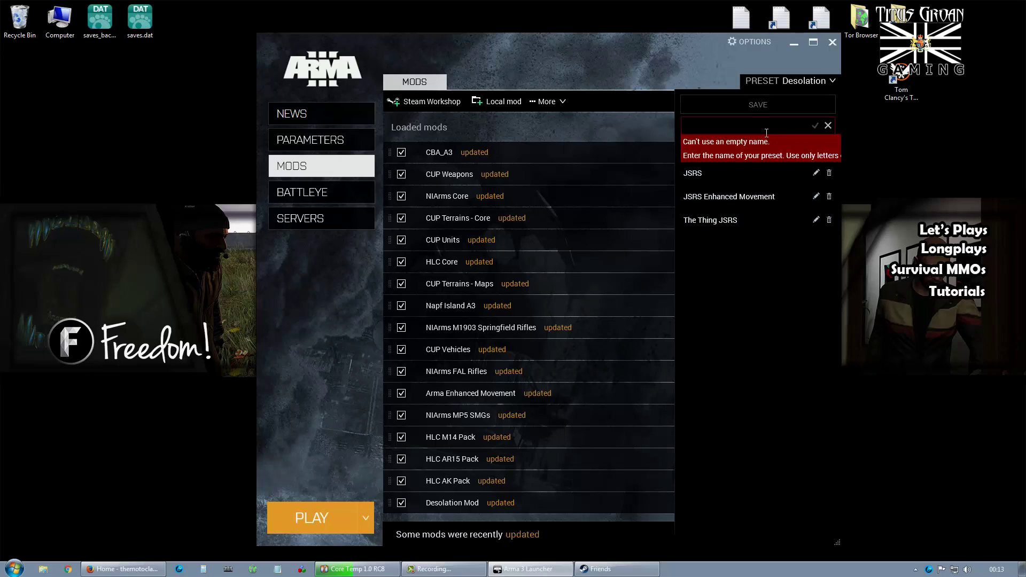
pyautogui.write('Desolation Napf')
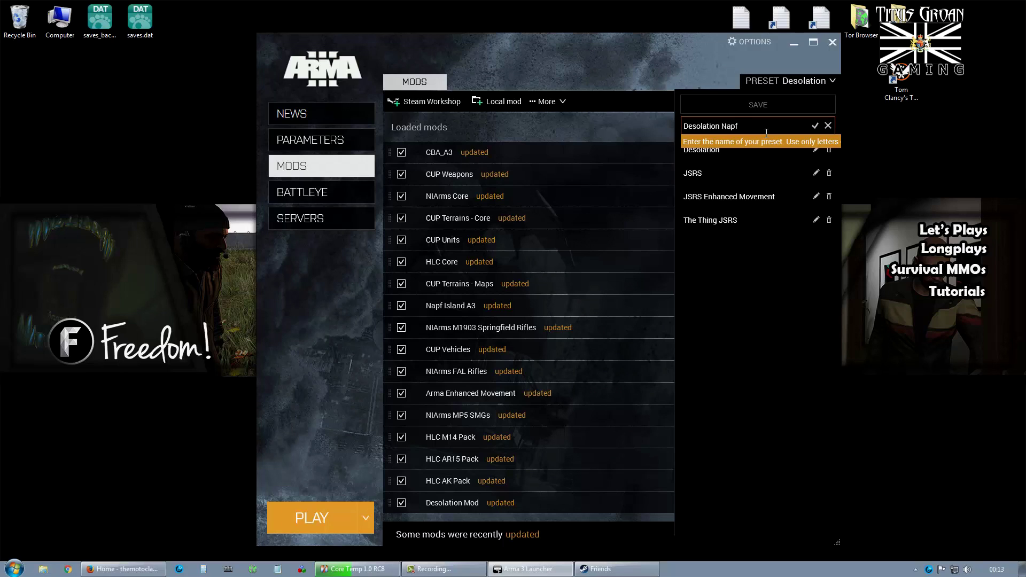
pyautogui.click(816, 126)
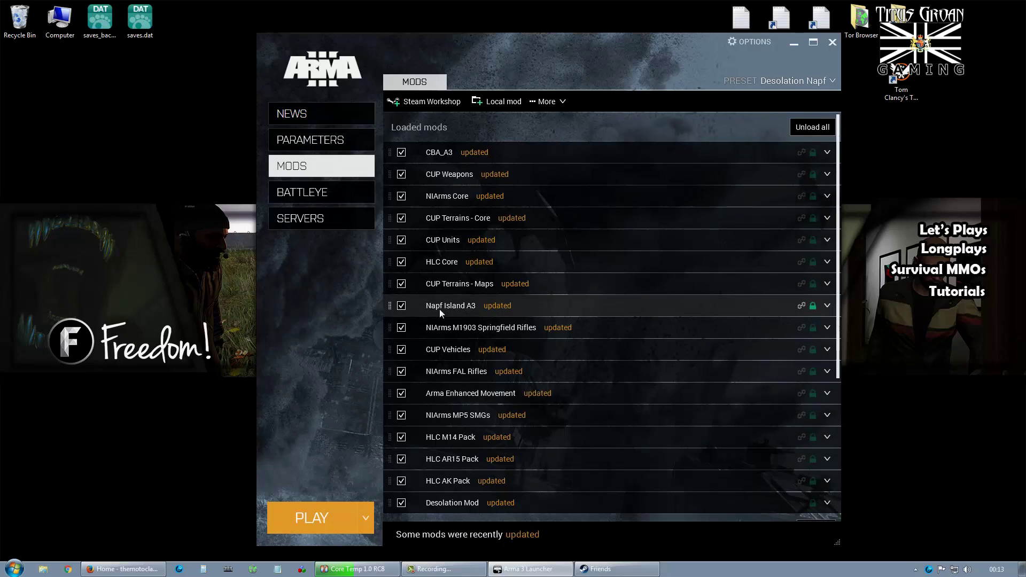
# Unload only the Napf Island A3 mod and keep its dependent Desolation Mod loaded
pyautogui.click(401, 306)
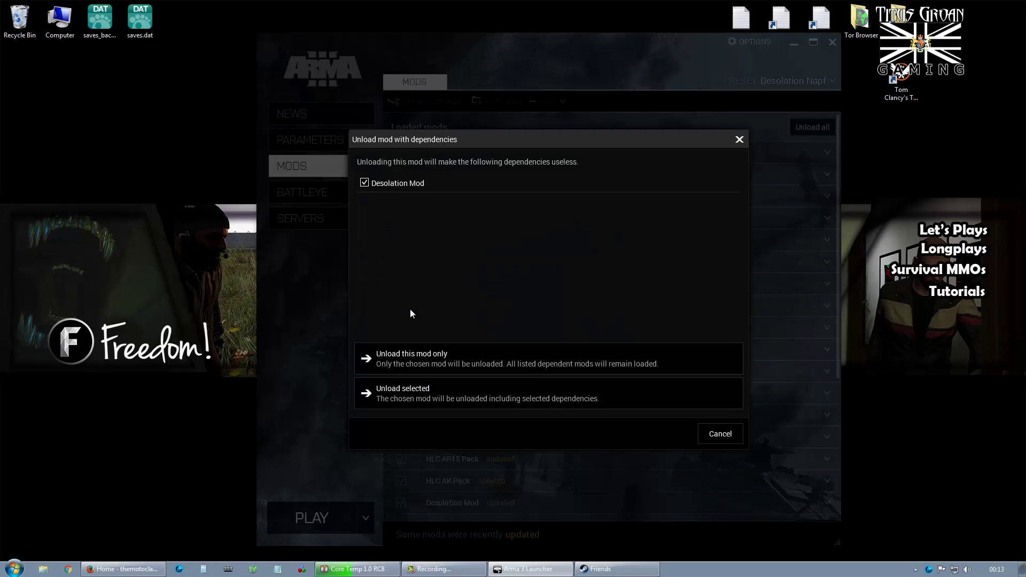
pyautogui.click(482, 357)
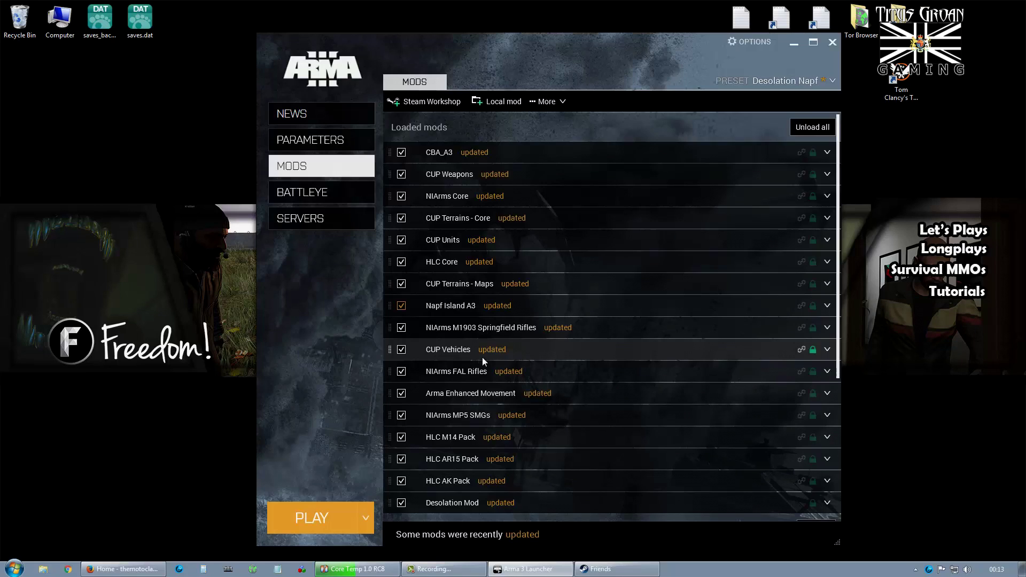
# Save the mod selection without Napf Island A3 as a new preset named "Desoaltion"
pyautogui.click(832, 84)
pyautogui.click(788, 131)
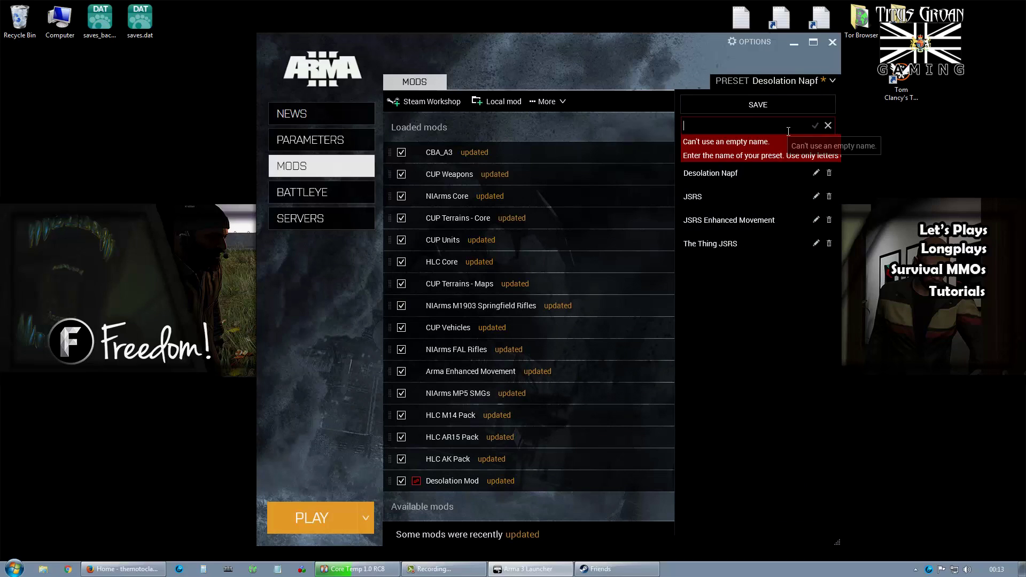
pyautogui.write('Des')
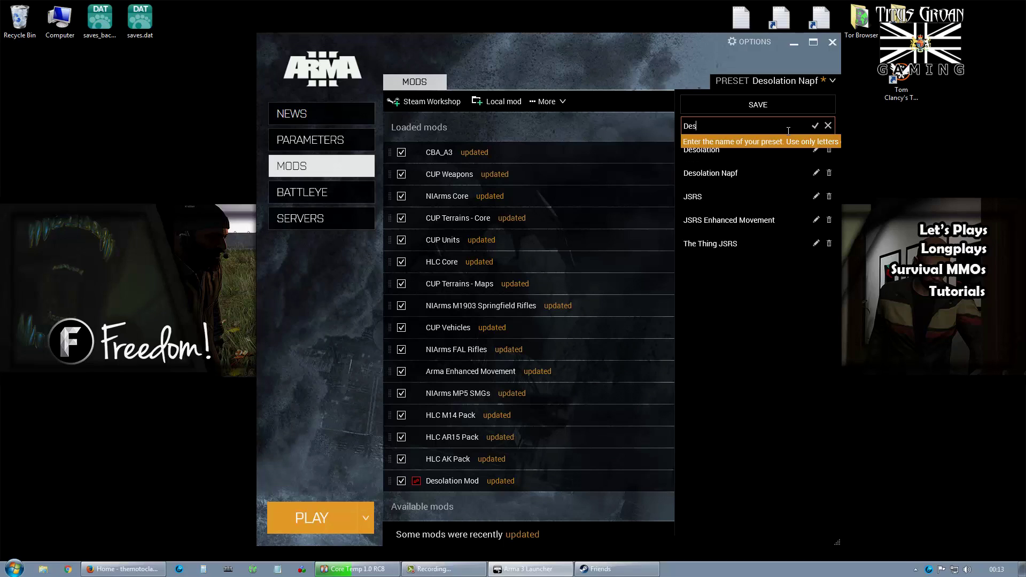
pyautogui.write('oaltion')
pyautogui.press('Return')
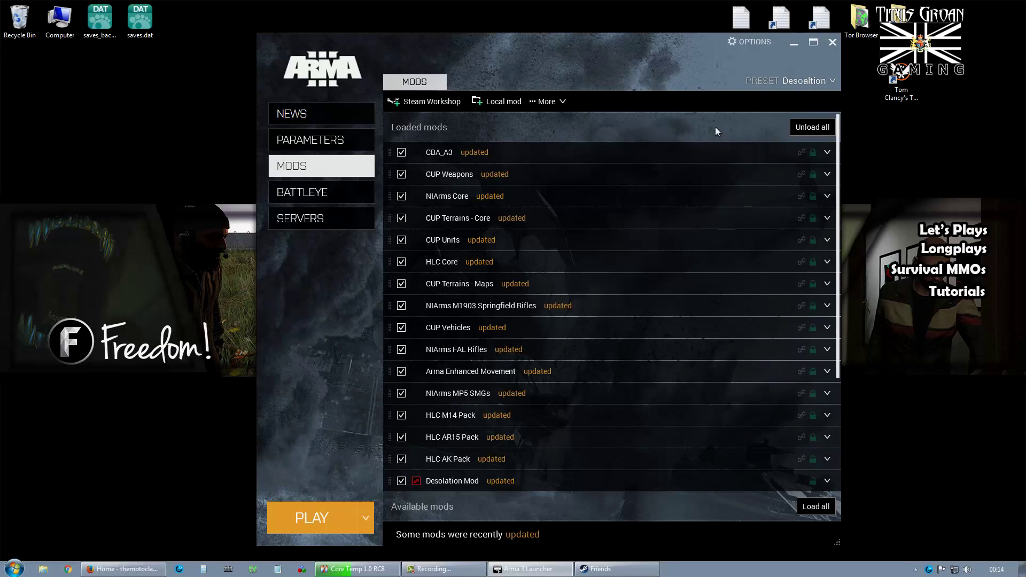
# Delete the misspelled "Desoaltion" preset
pyautogui.click(833, 82)
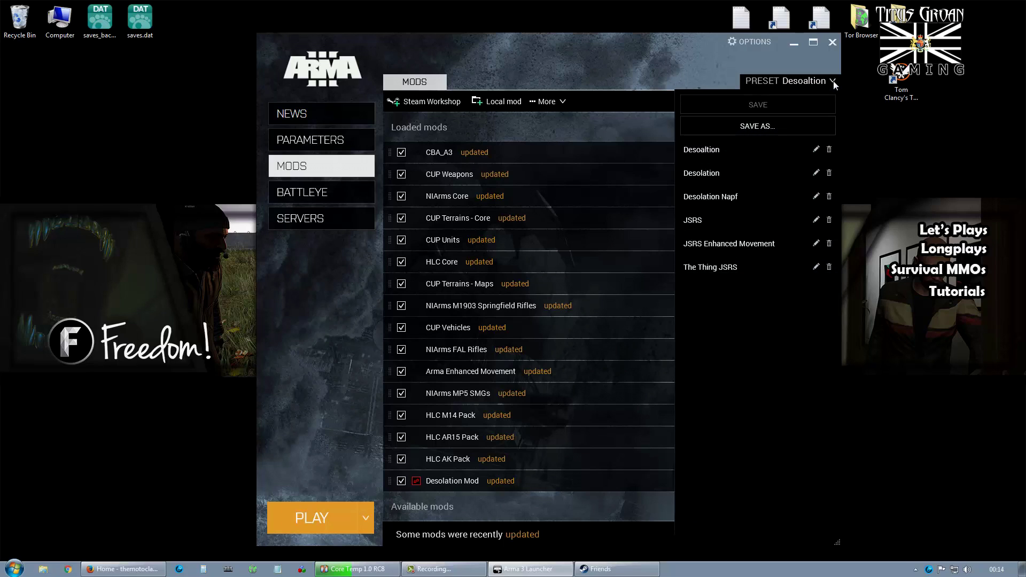
pyautogui.click(828, 148)
pyautogui.click(466, 238)
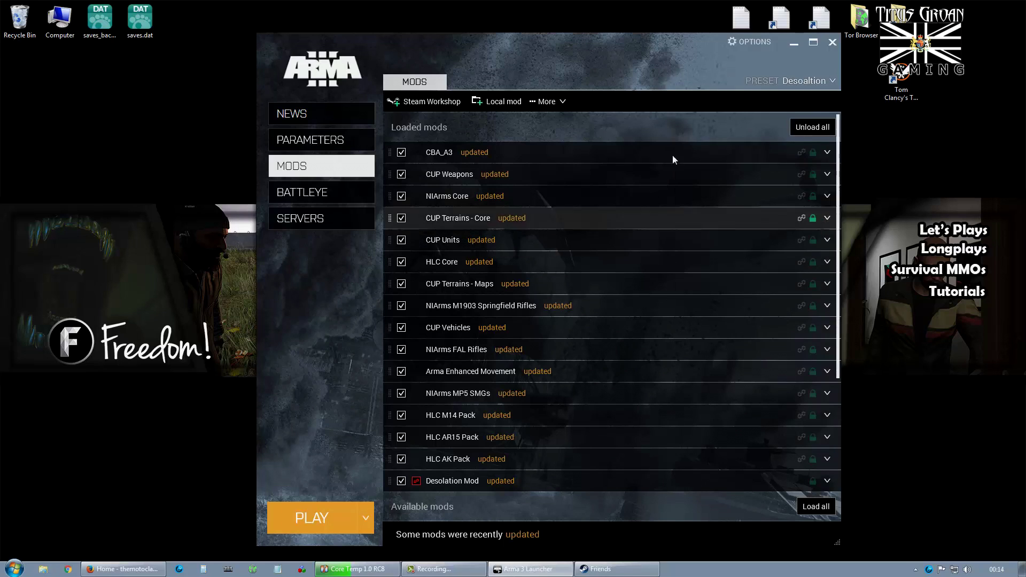
# Delete the old "Desolation" preset from the launcher's preset list
pyautogui.click(833, 83)
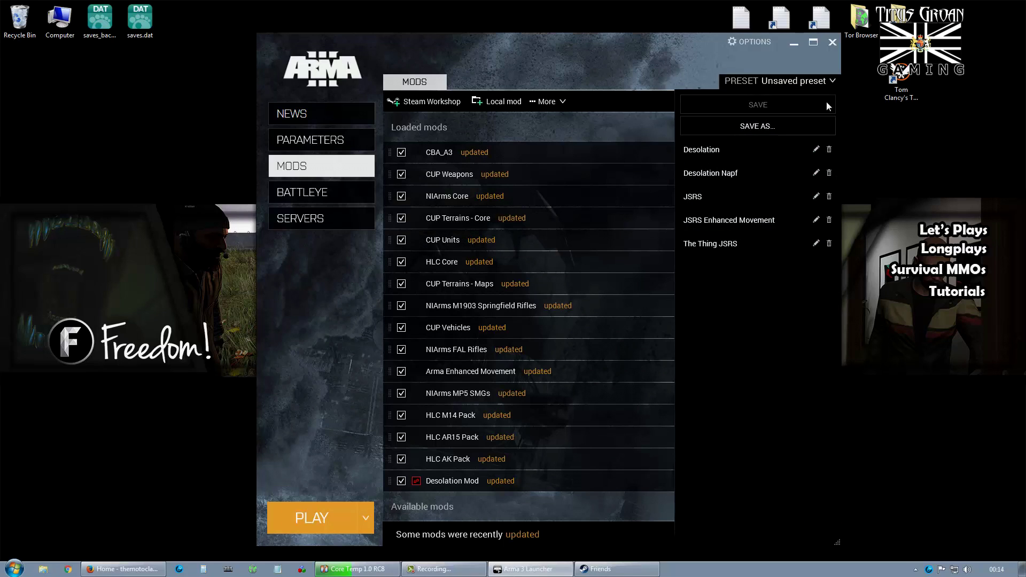
pyautogui.click(828, 150)
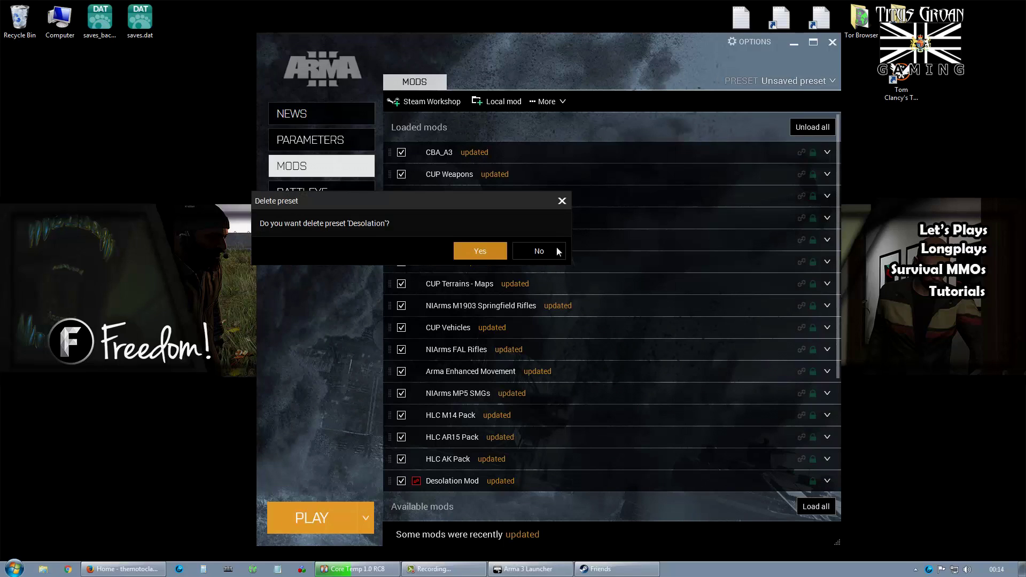
pyautogui.click(480, 251)
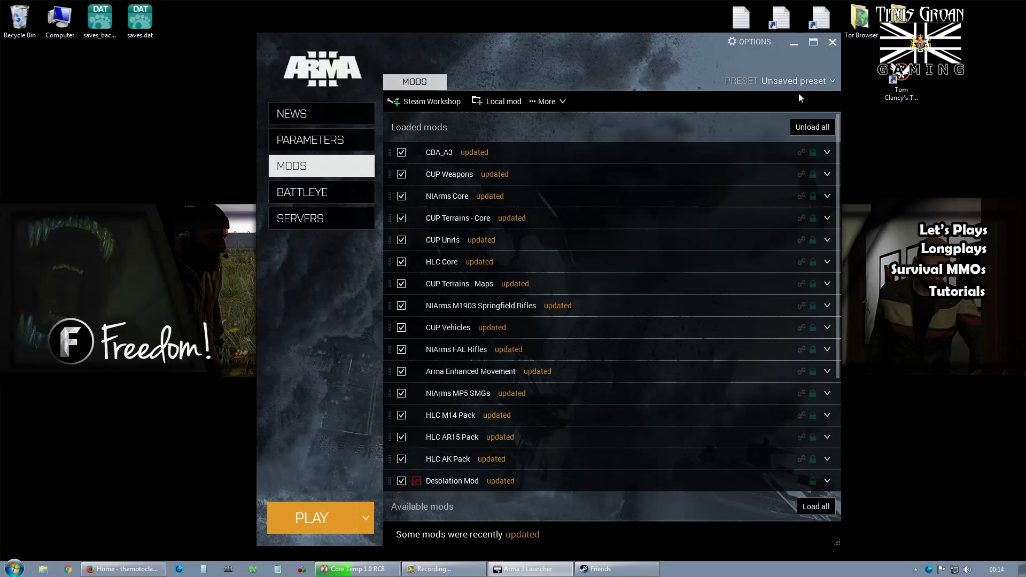
# Save the loaded mods without Napf Island A3 as a new preset named "Desolation"
pyautogui.click(831, 81)
pyautogui.click(739, 127)
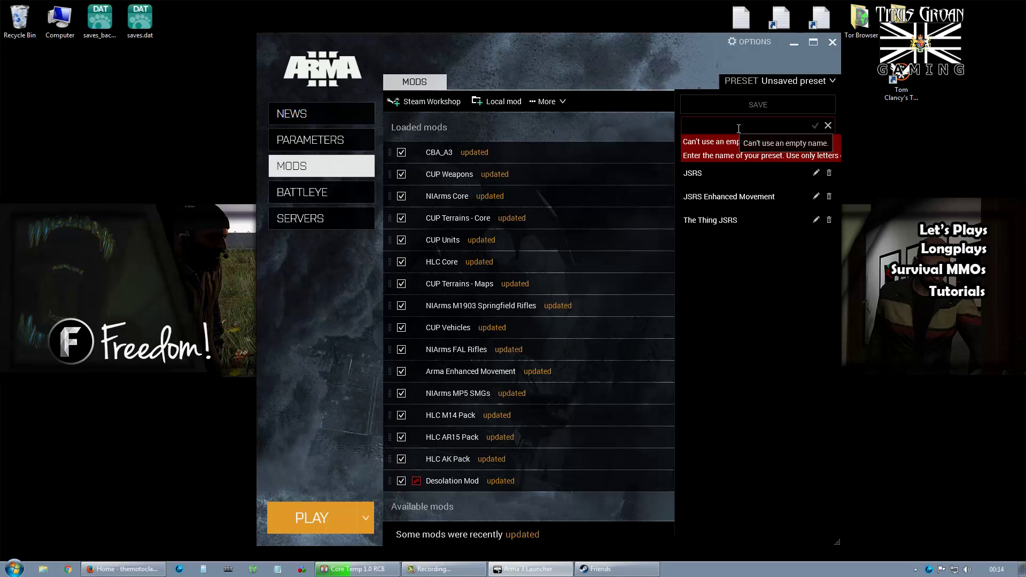
pyautogui.write('|Des')
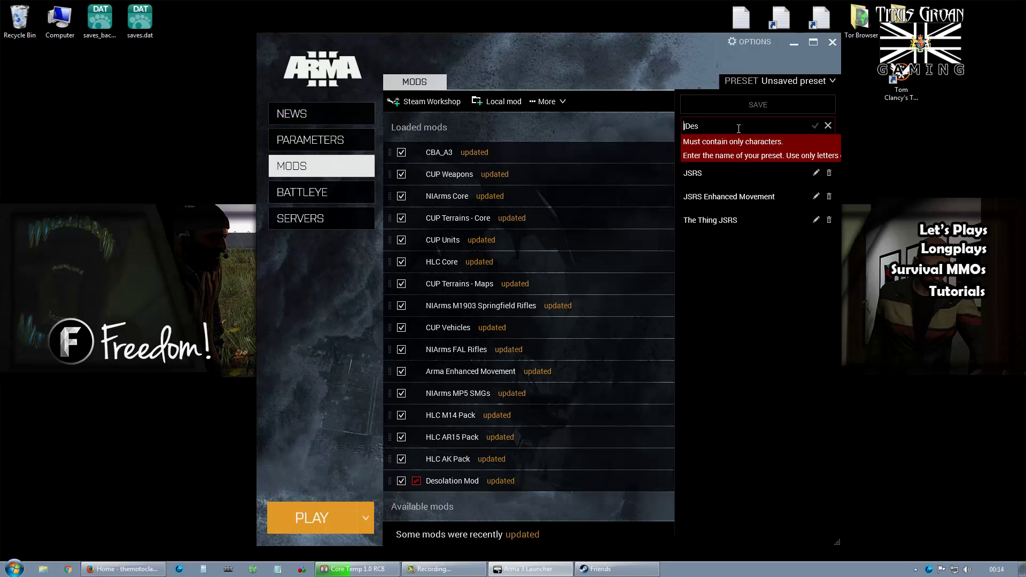
pyautogui.press('Home')
pyautogui.press('Delete')
pyautogui.write('olation')
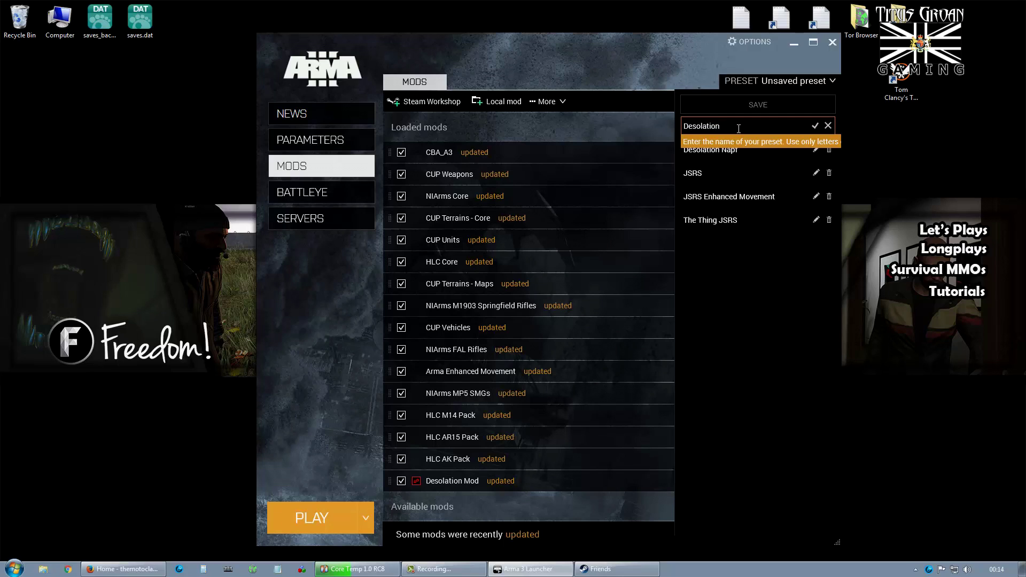
pyautogui.click(815, 124)
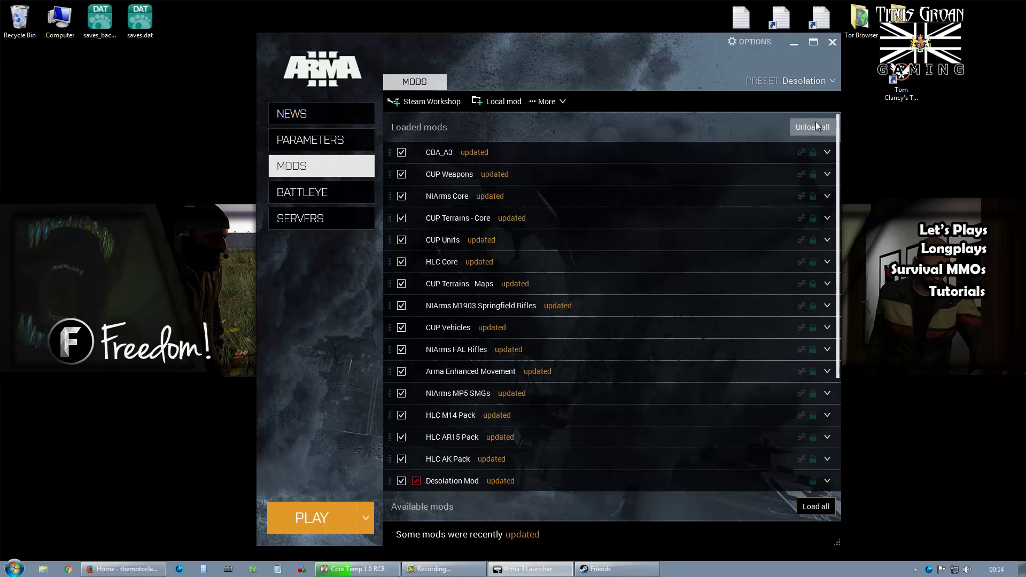
# Launch Arma 3 with the Desolation Napf preset and open the multiplayer server browser
pyautogui.click(365, 517)
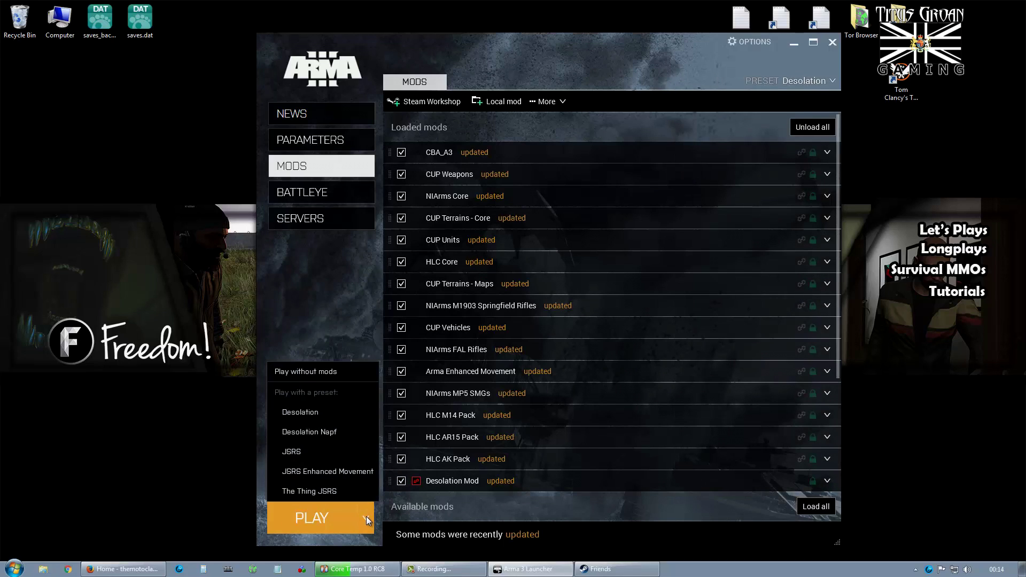
pyautogui.click(319, 431)
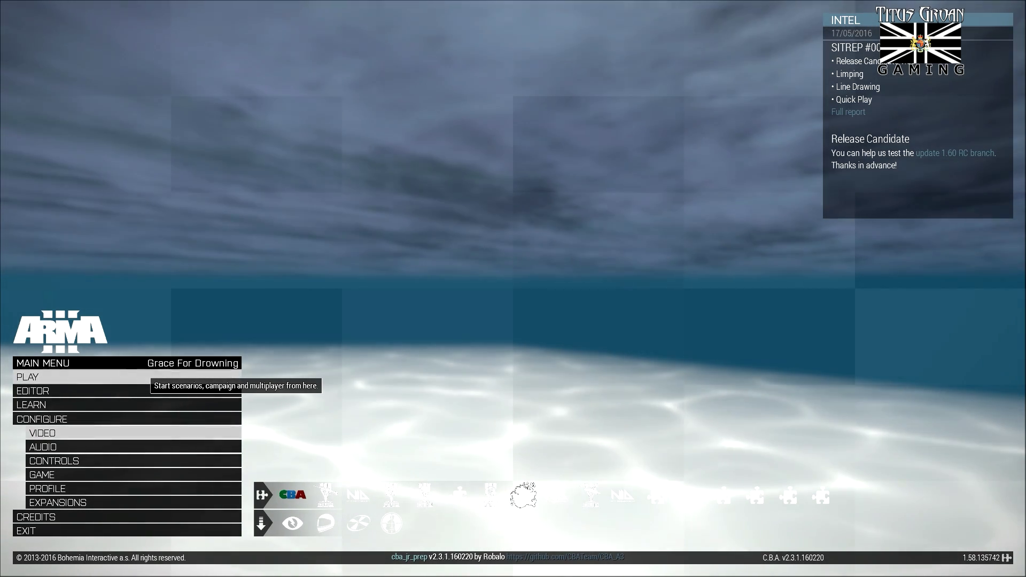
pyautogui.click(150, 377)
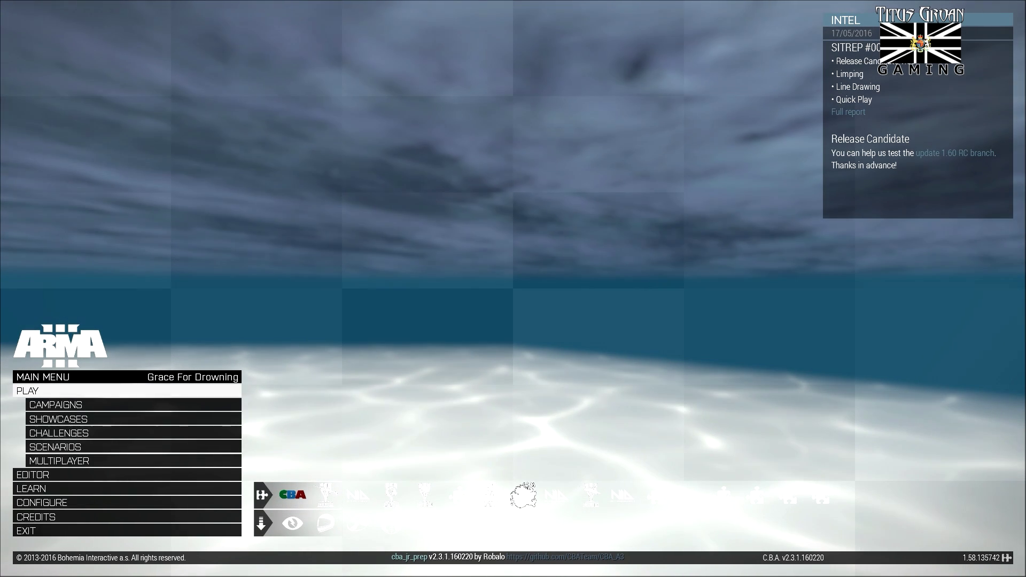
pyautogui.click(166, 461)
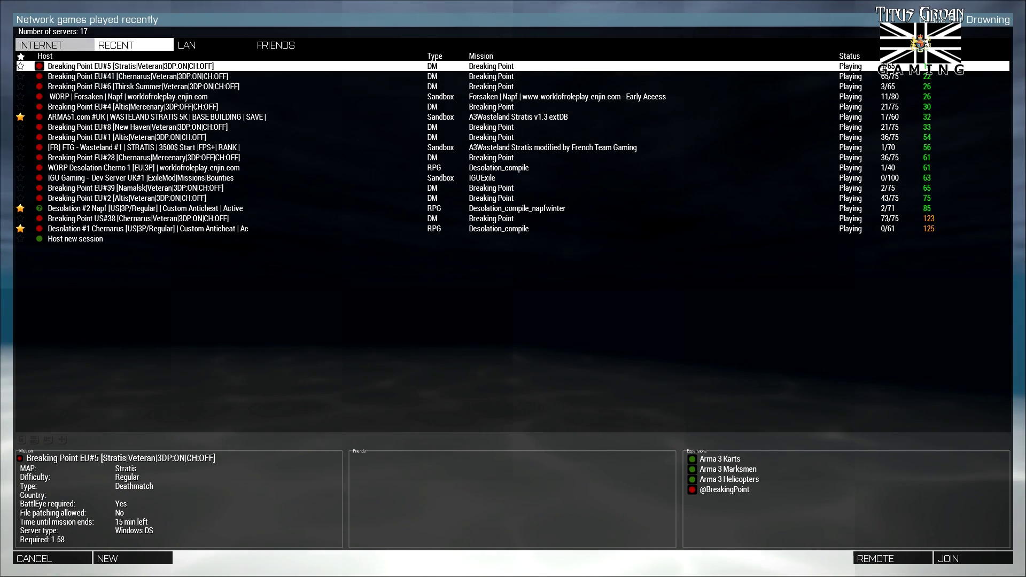
# List the internet servers and check the mod compatibility status of the Desolation #2 Napf server
pyautogui.click(55, 44)
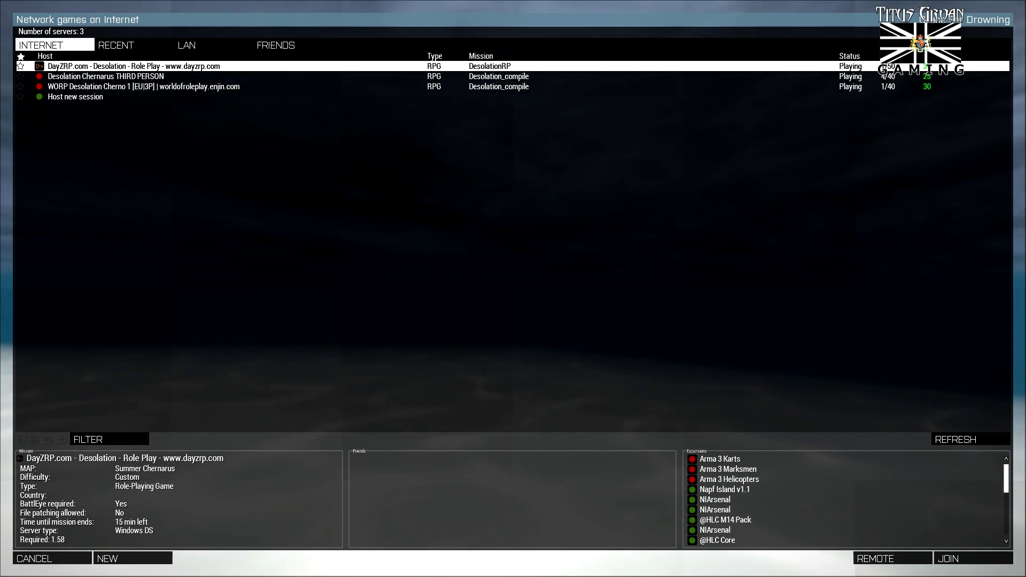
pyautogui.press('Down')
pyautogui.press('Down')
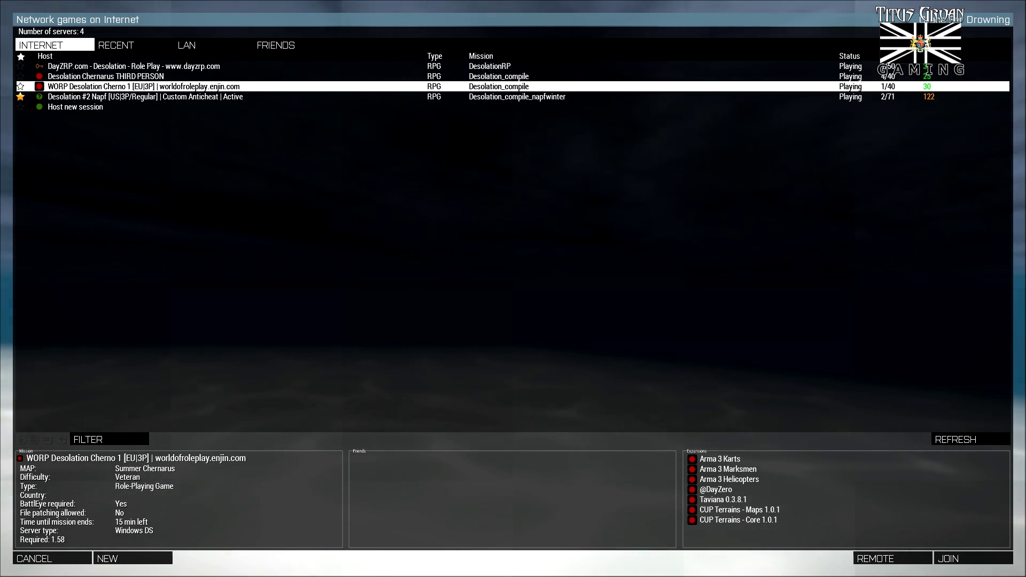
pyautogui.click(145, 96)
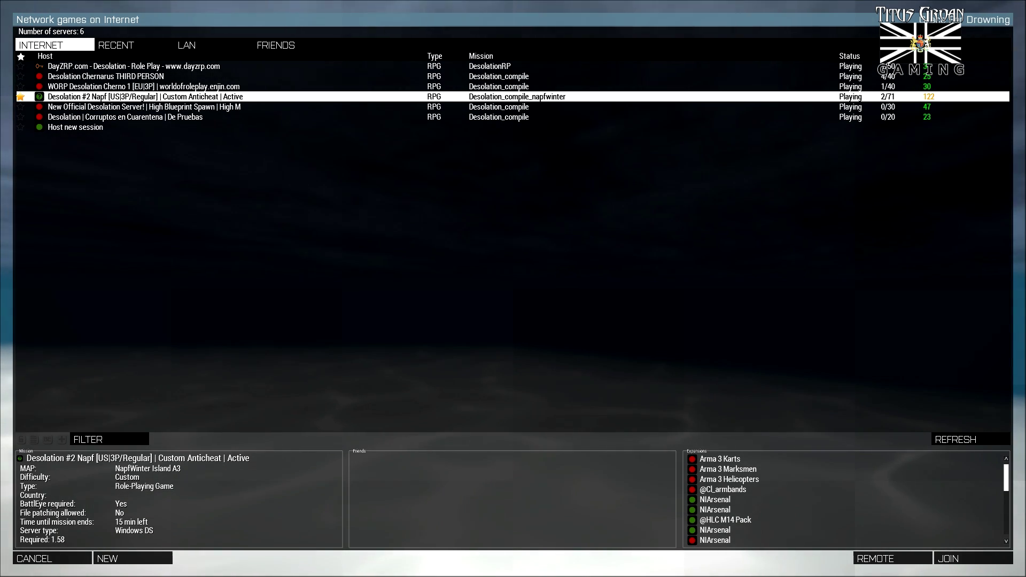
pyautogui.moveTo(39, 97)
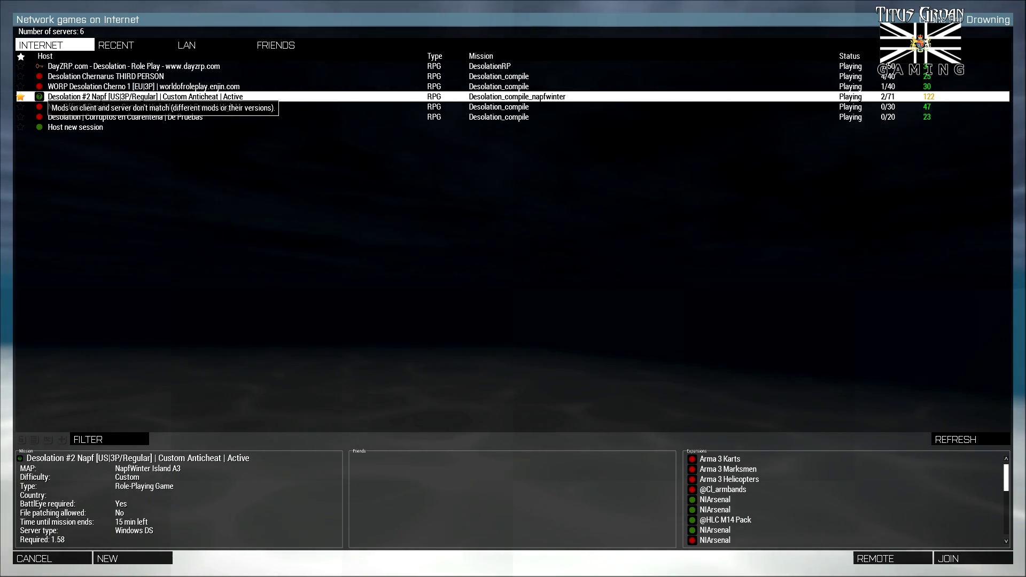